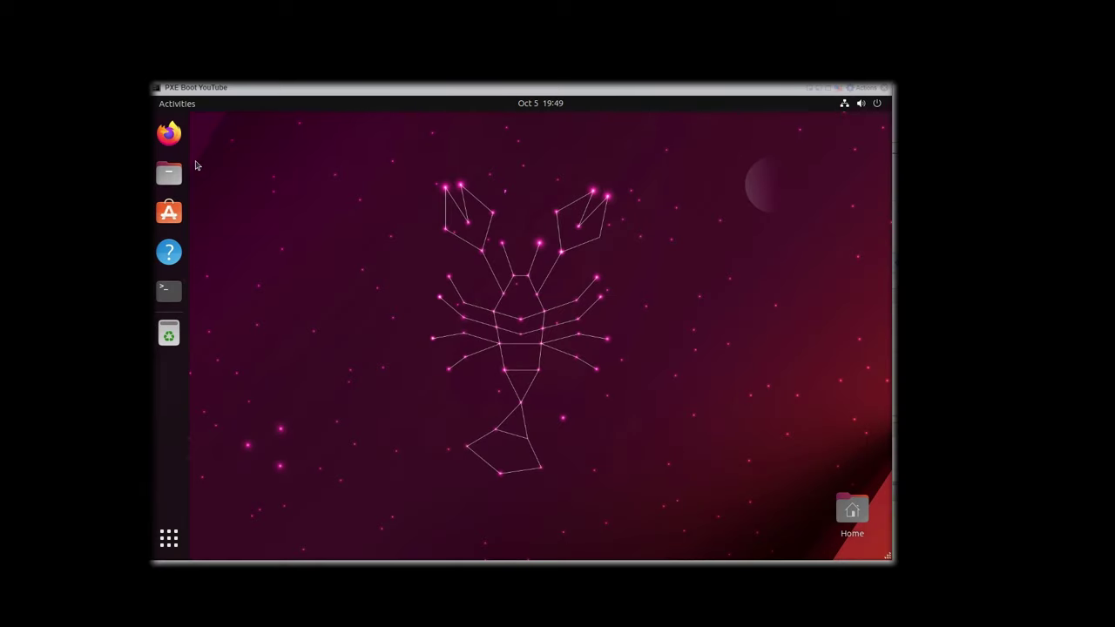
# Open the iVentoy website in Firefox and follow its downloads page to the ventoy/PXE releases on GitHub
pyautogui.click(169, 132)
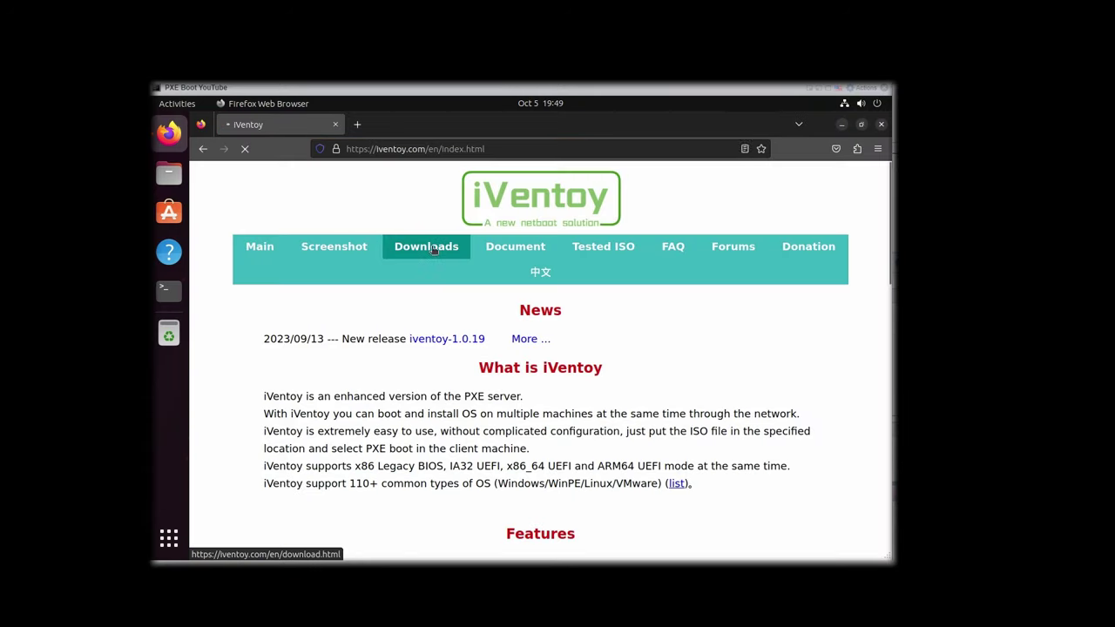
pyautogui.click(431, 247)
pyautogui.scroll(-4, 430, 343)
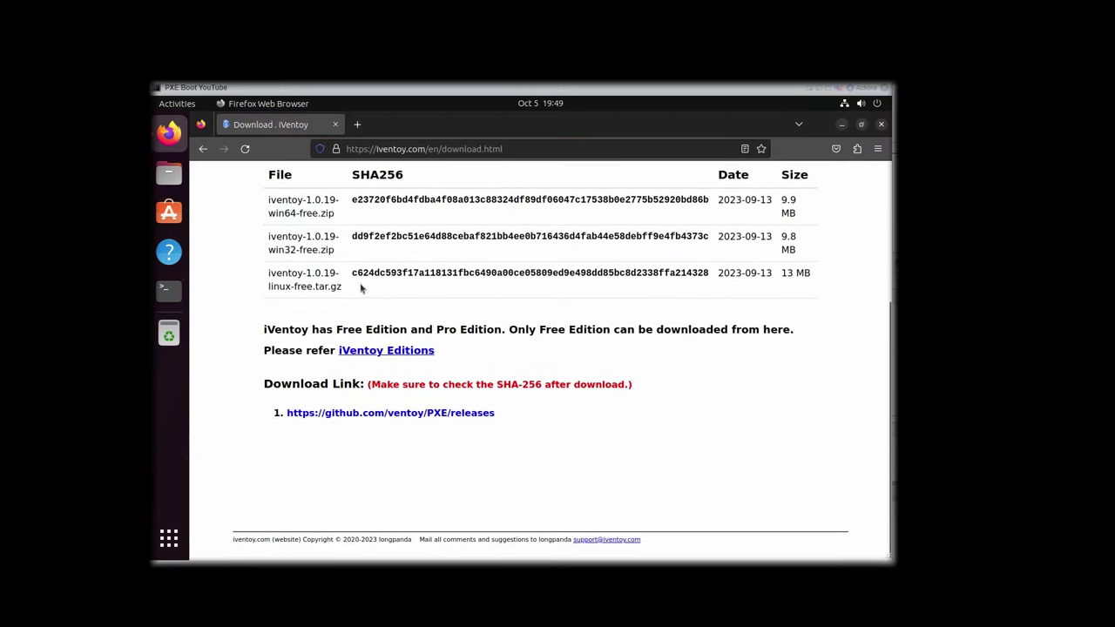
pyautogui.scroll(-3, 523, 331)
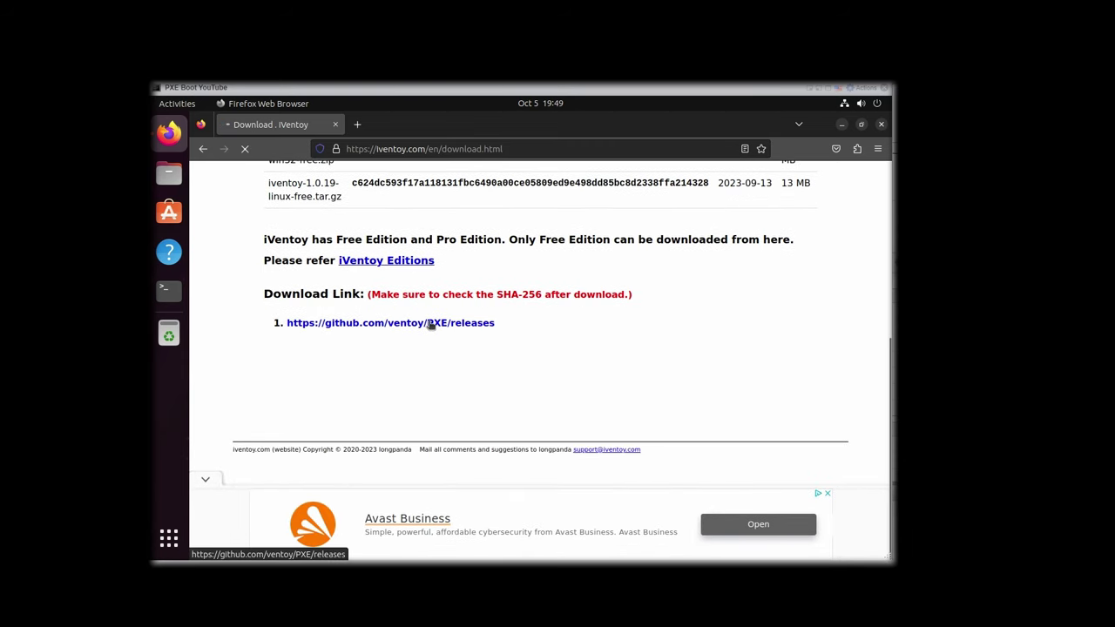
pyautogui.click(441, 323)
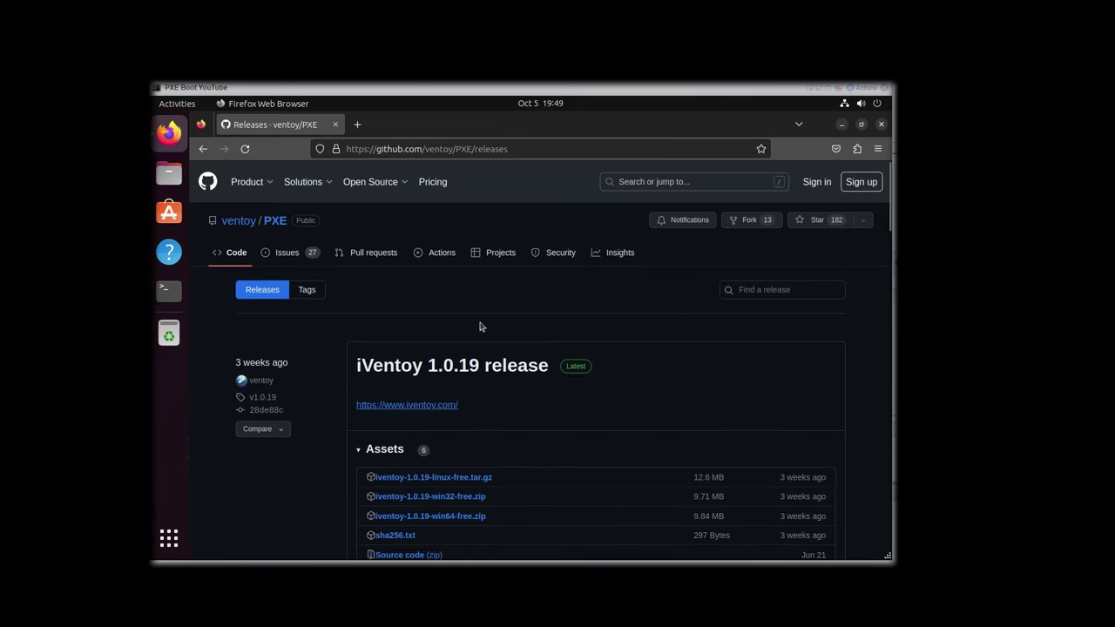
# Download iventoy-1.0.19-linux-free.tar.gz from the iVentoy 1.0.19 release and show the downloaded file in its folder
pyautogui.scroll(-2, 484, 323)
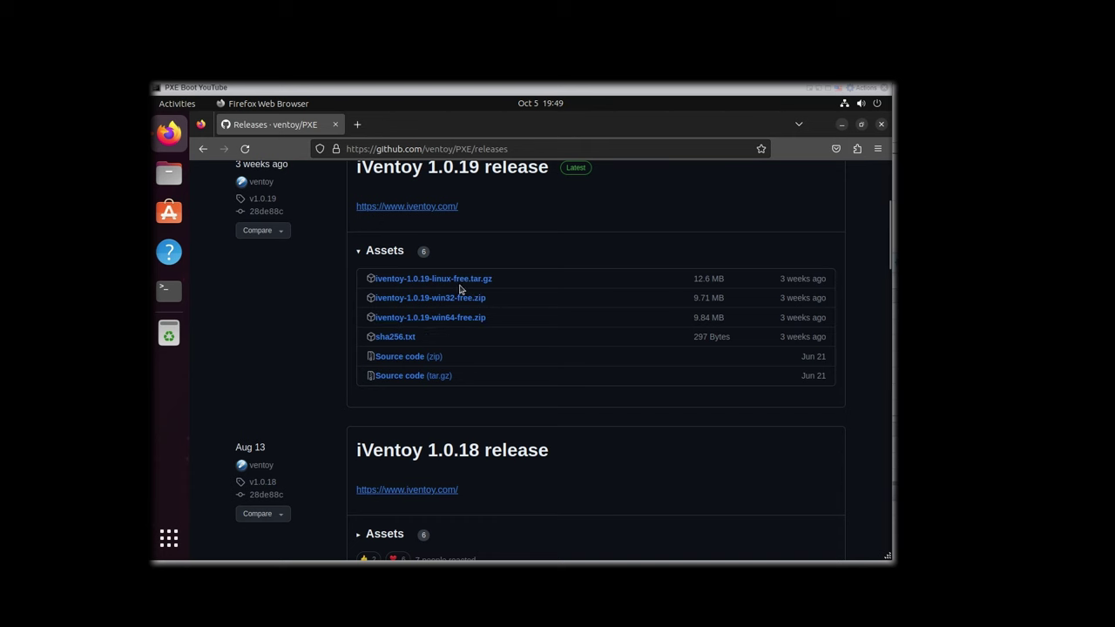
pyautogui.click(460, 286)
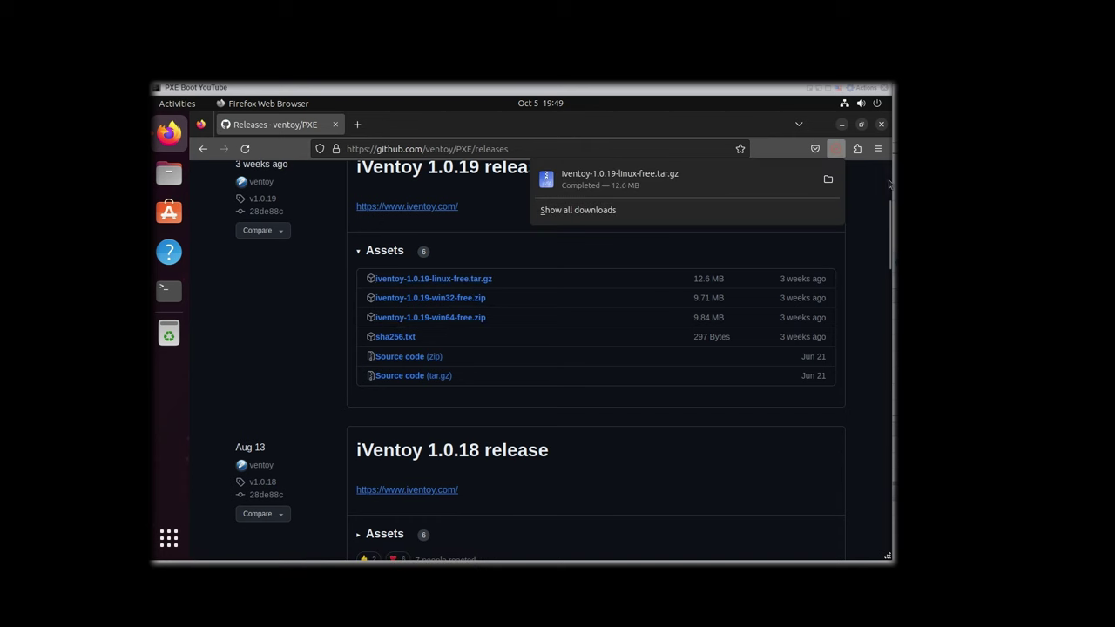
pyautogui.click(826, 179)
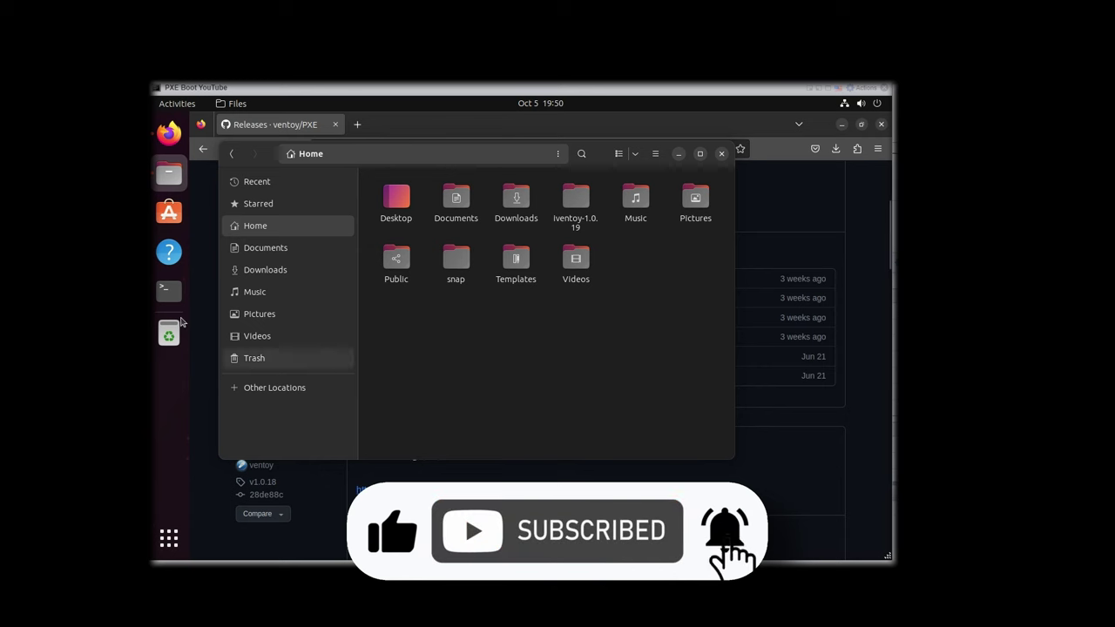
# Open a terminal, clear it, and list the current directory path and its contents with pwd and ls
pyautogui.click(170, 294)
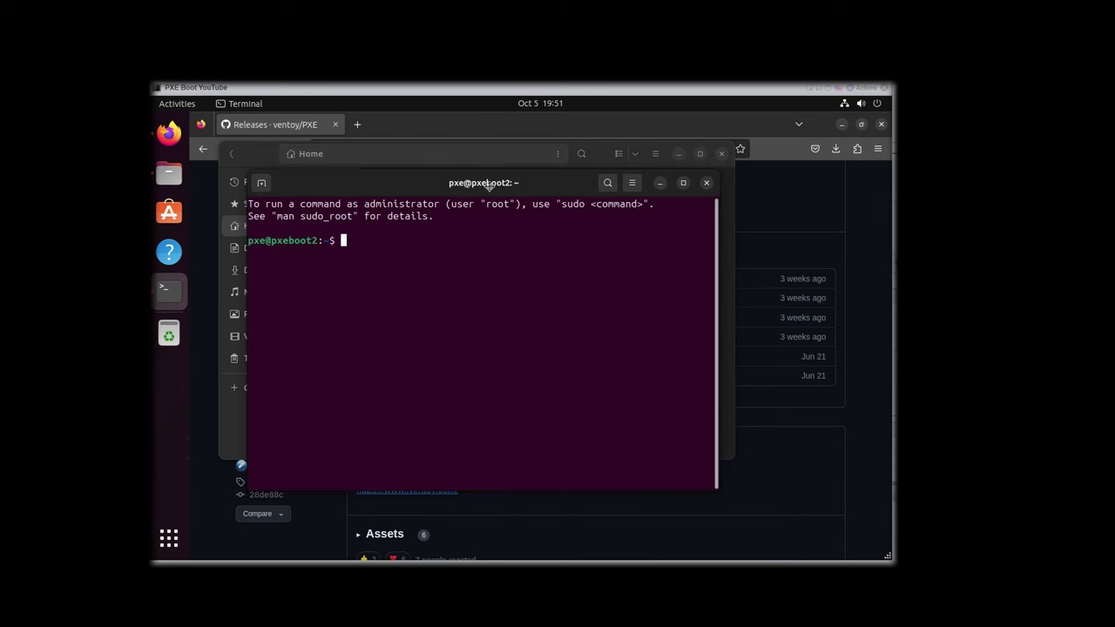
pyautogui.moveTo(489, 186); pyautogui.dragTo(511, 202)
pyautogui.hotkey('ctrl', 'l')
pyautogui.write('pw')
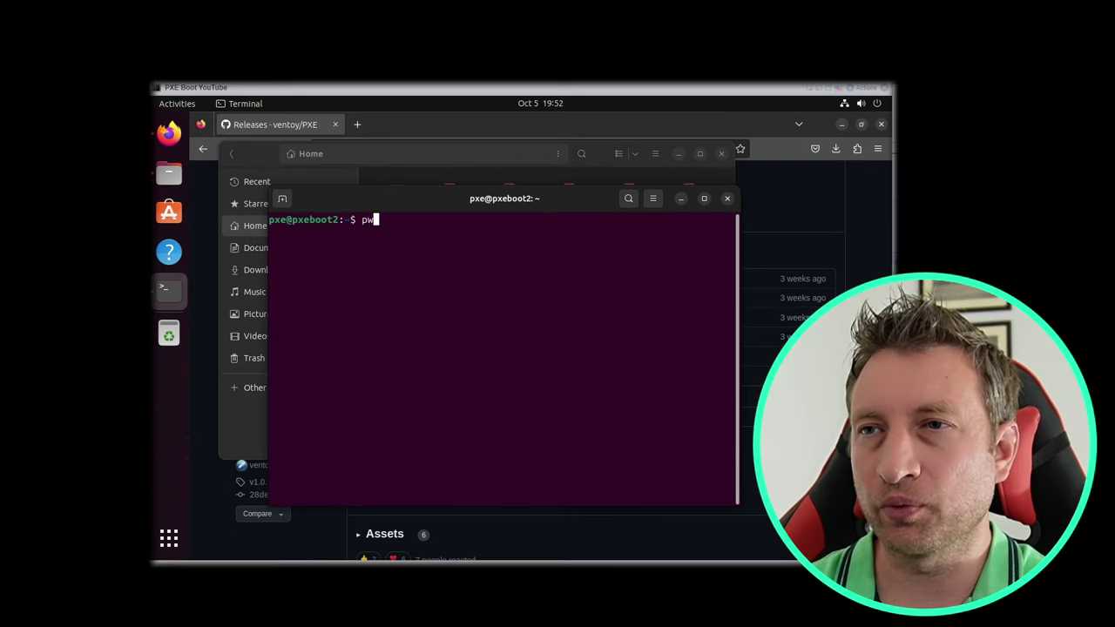
pyautogui.write('d')
pyautogui.press('Return')
pyautogui.write('ls')
pyautogui.press('Return')
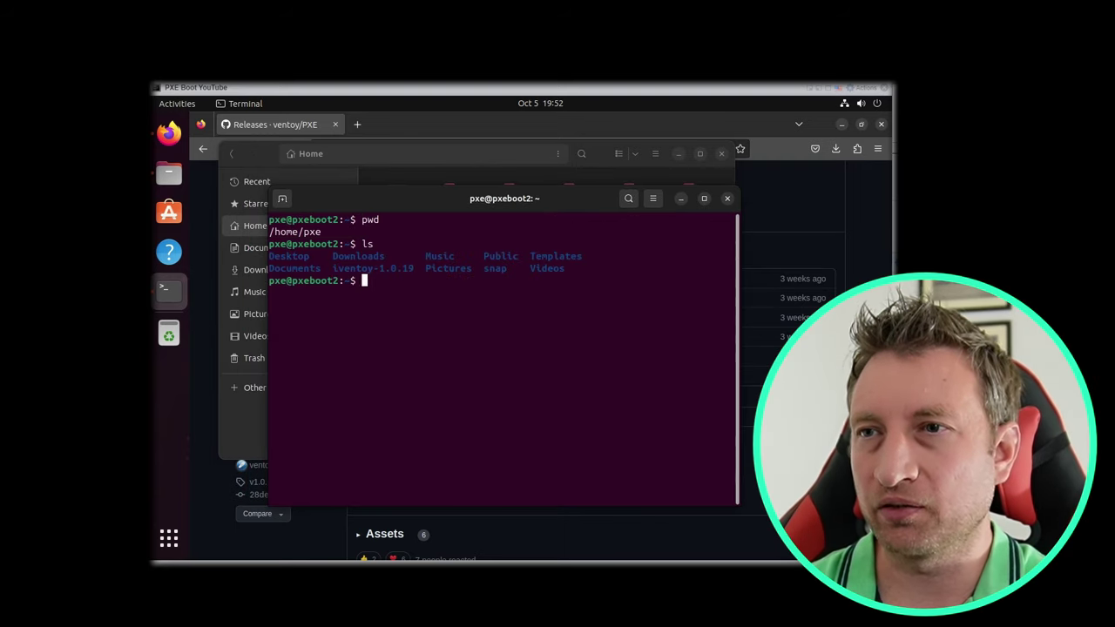
# Change the terminal's working directory to iventoy-1.0.19
pyautogui.write('cd iven')
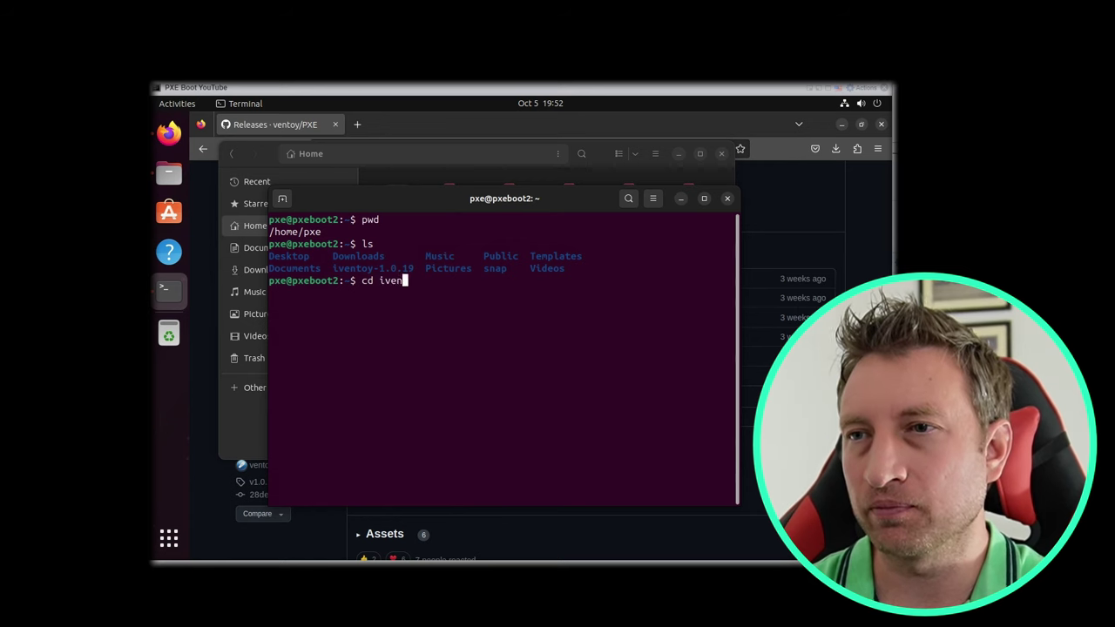
pyautogui.press('Tab')
pyautogui.press('Return')
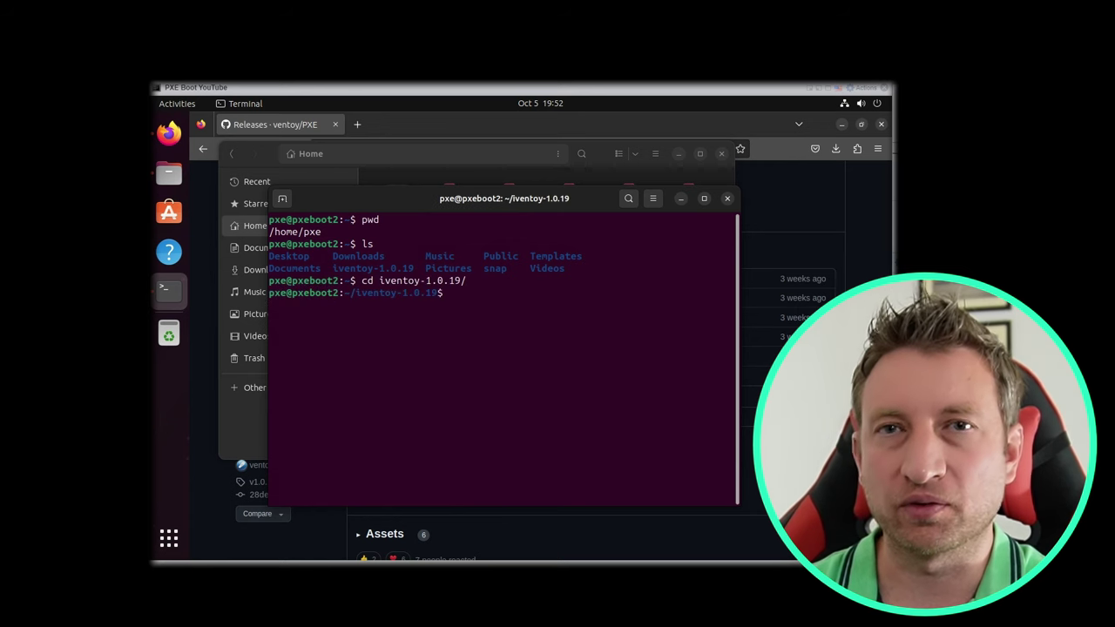
# Start the iVentoy server with the command "sudo bash iventoy.sh start"
pyautogui.write('sudo ')
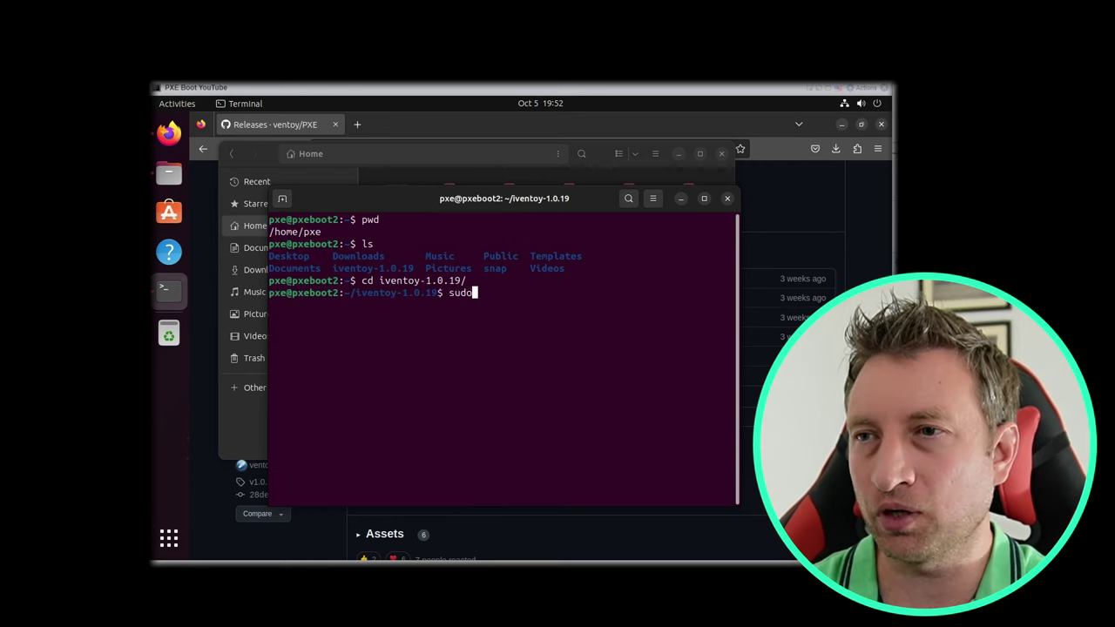
pyautogui.write('bash ')
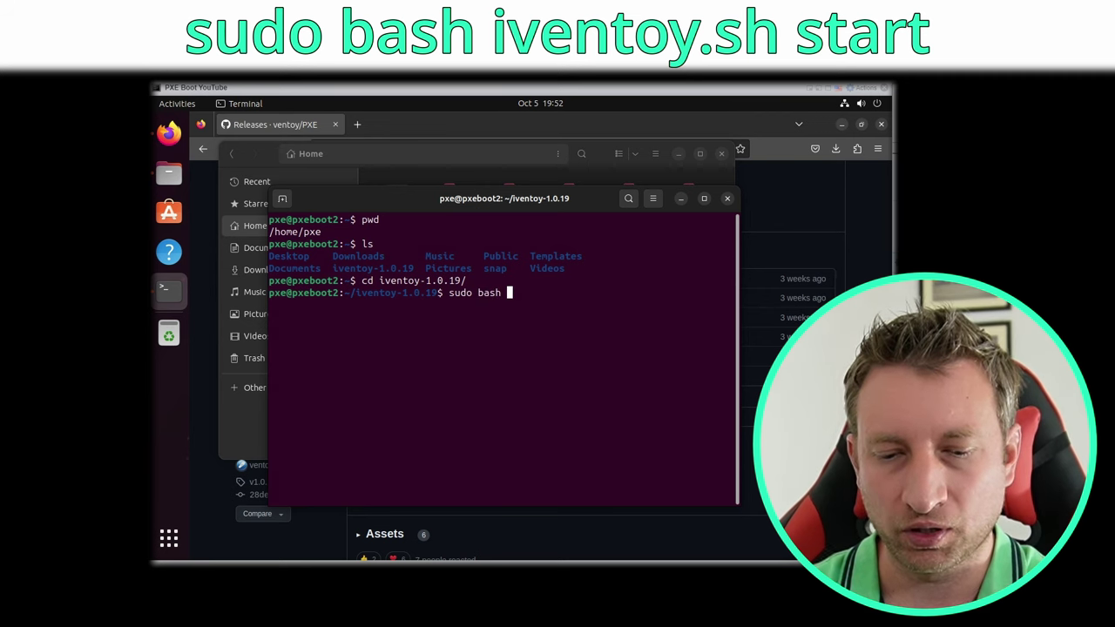
pyautogui.write('iventoy.s')
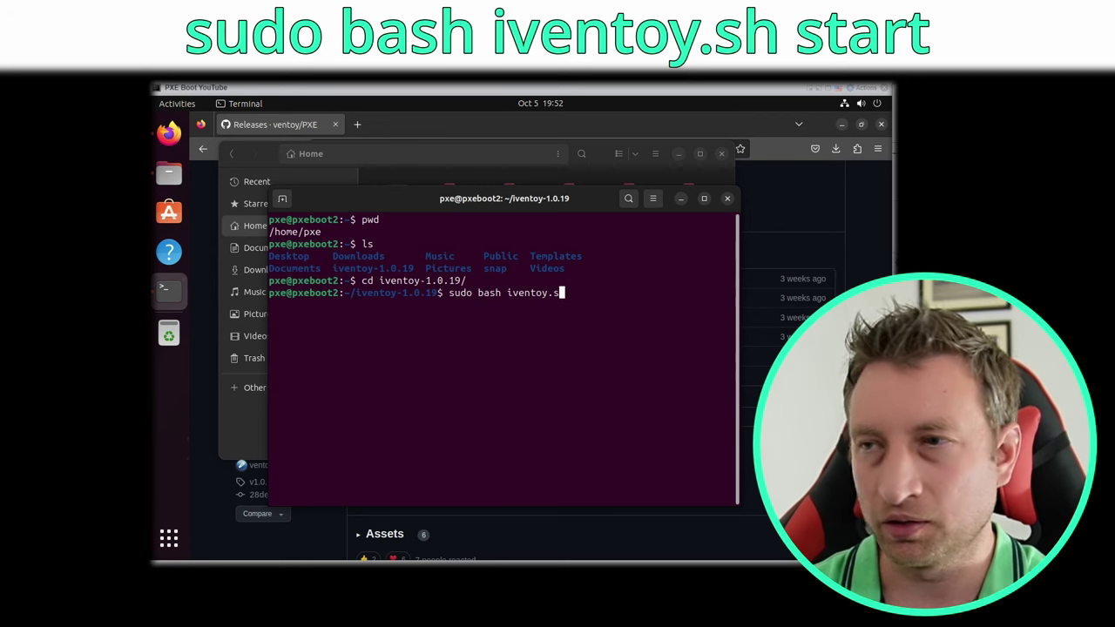
pyautogui.write('h start')
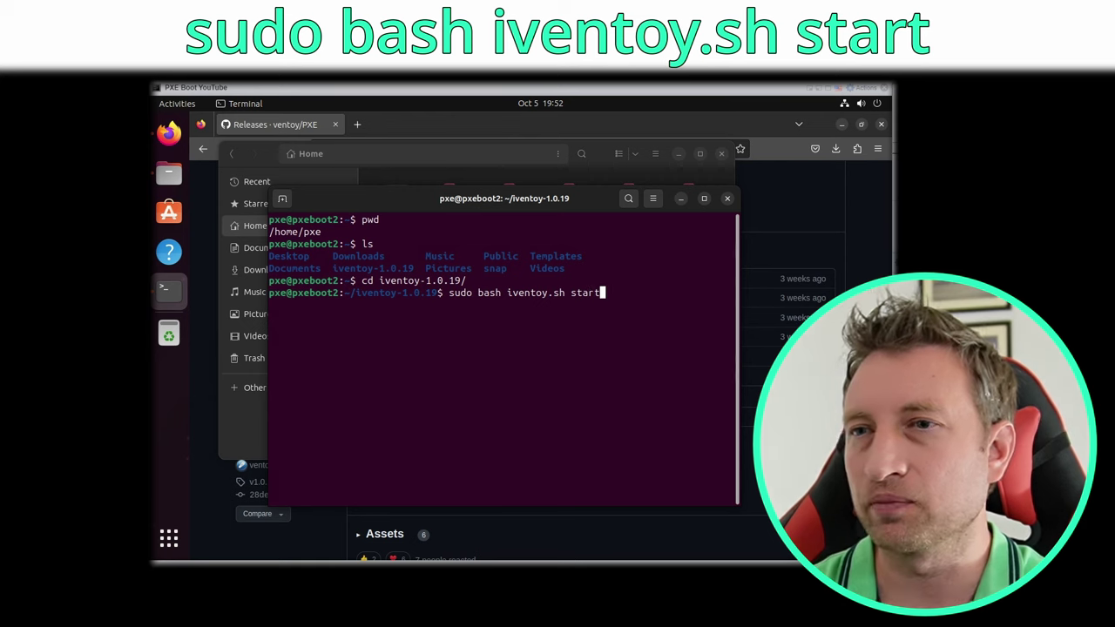
pyautogui.press('Return')
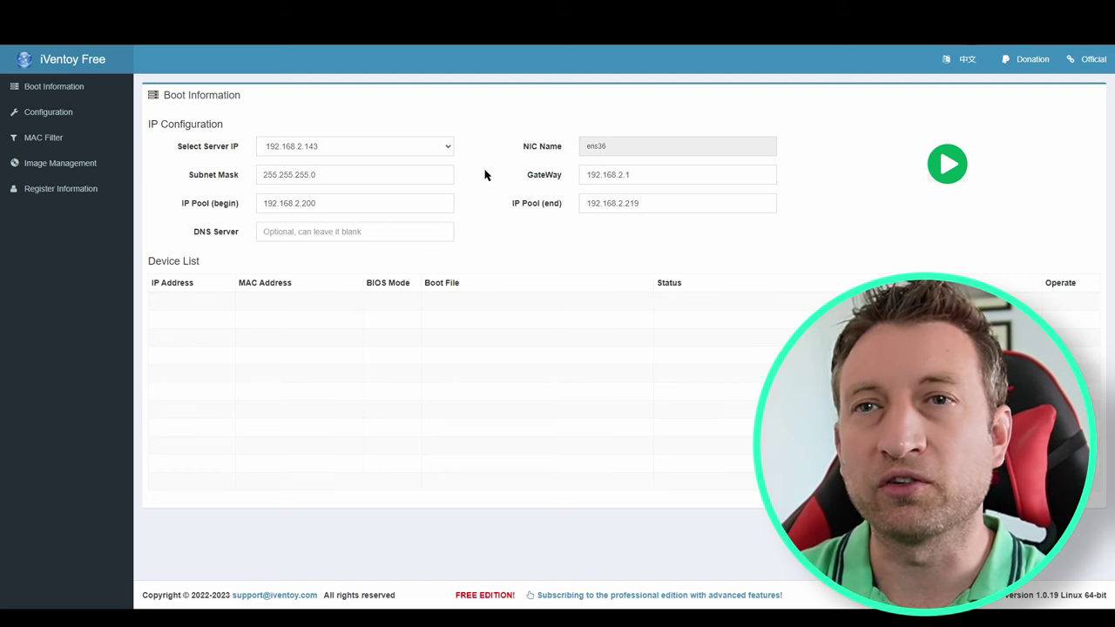
# Look through the available DHCP Server Mode options in iVentoy's boot configuration without changing the mode
pyautogui.click(87, 116)
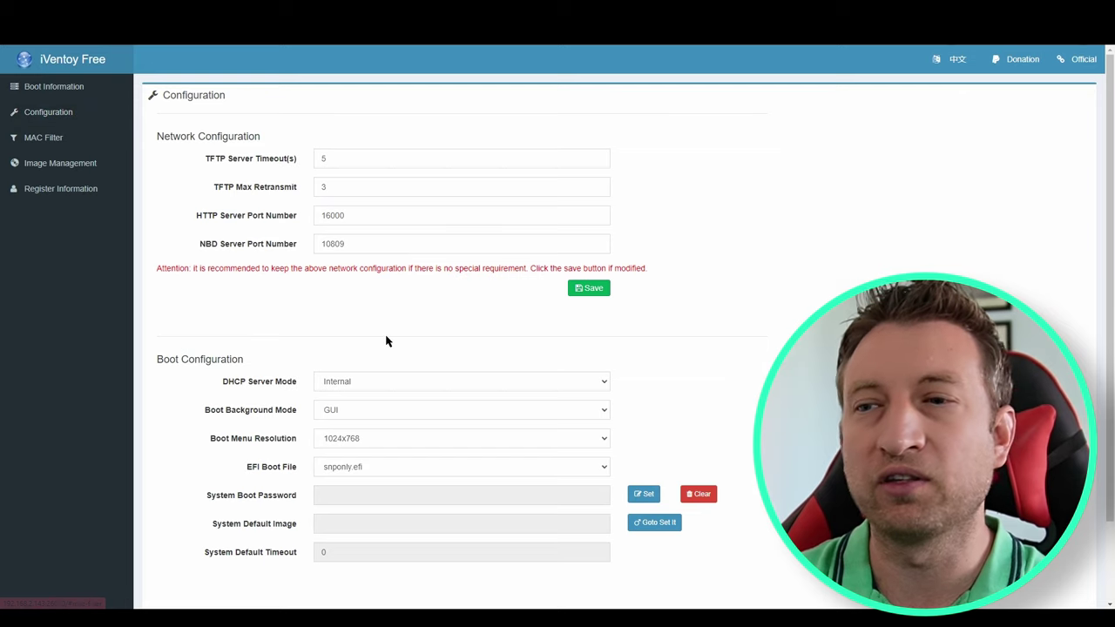
pyautogui.scroll(-2, 388, 339)
pyautogui.click(355, 289)
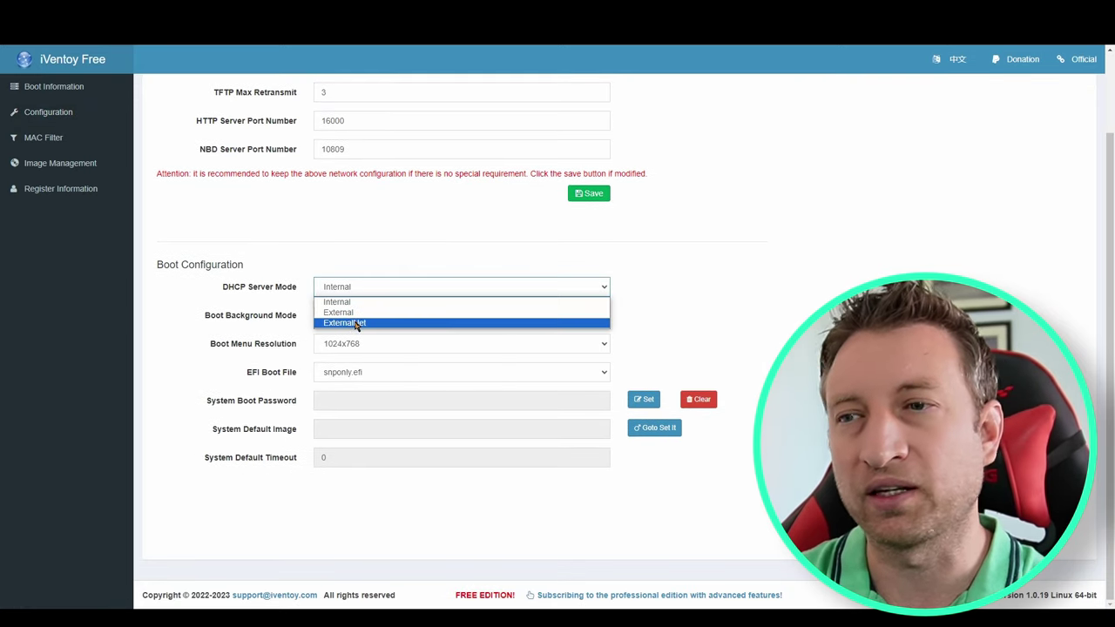
pyautogui.click(394, 257)
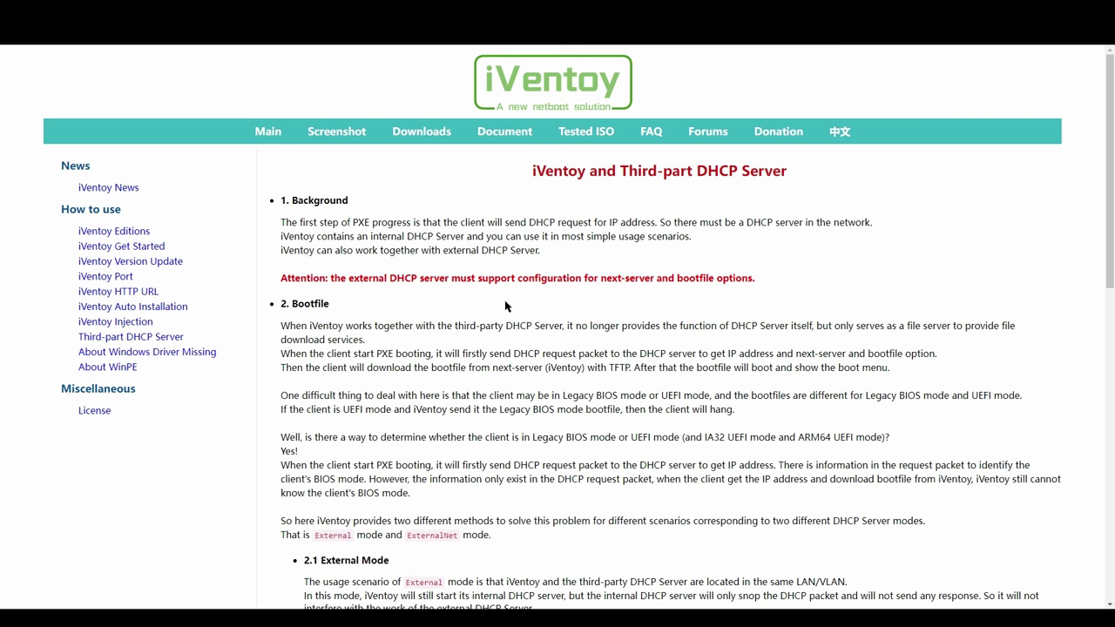
# Read the bootfile section of iVentoy's third-party DHCP server documentation, highlighting the next-server and bootfile options
pyautogui.scroll(-3, 505, 305)
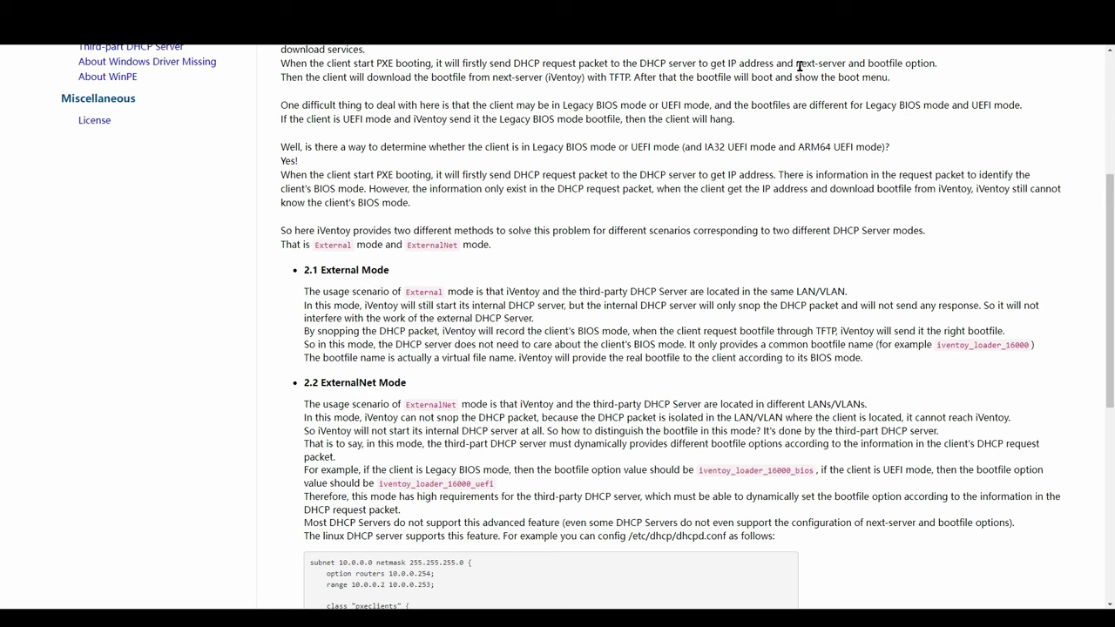
pyautogui.moveTo(903, 63); pyautogui.dragTo(795, 63)
pyautogui.click(808, 98)
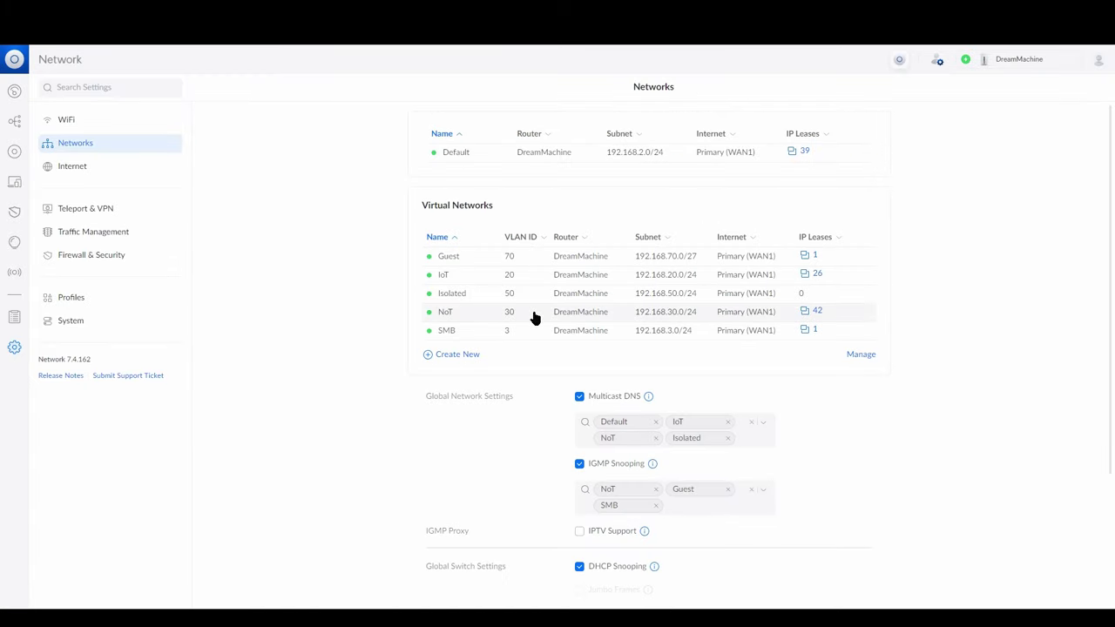
# Open the IoT network in the UniFi network settings and examine the DHCP Network Boot server IP and filename
pyautogui.click(547, 277)
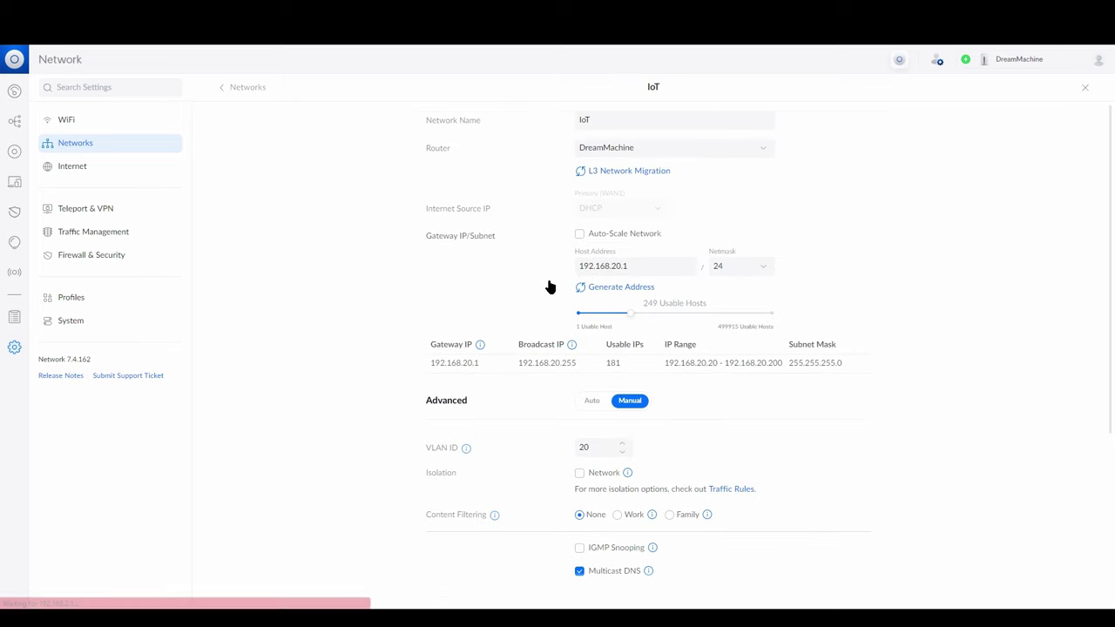
pyautogui.scroll(-5, 473, 286)
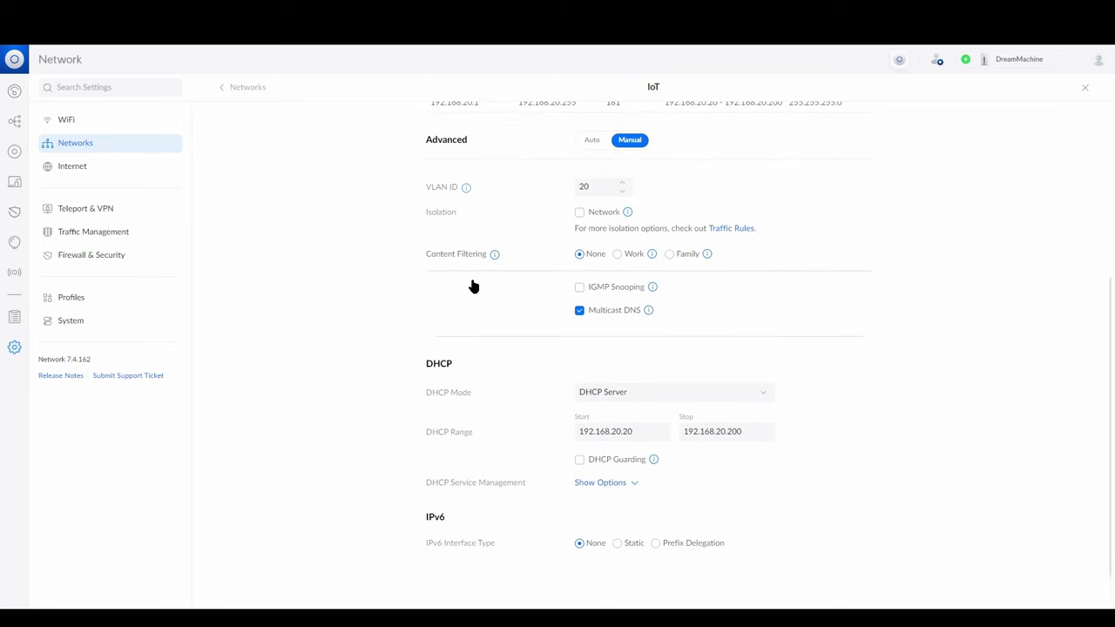
pyautogui.click(600, 483)
pyautogui.scroll(-5, 853, 473)
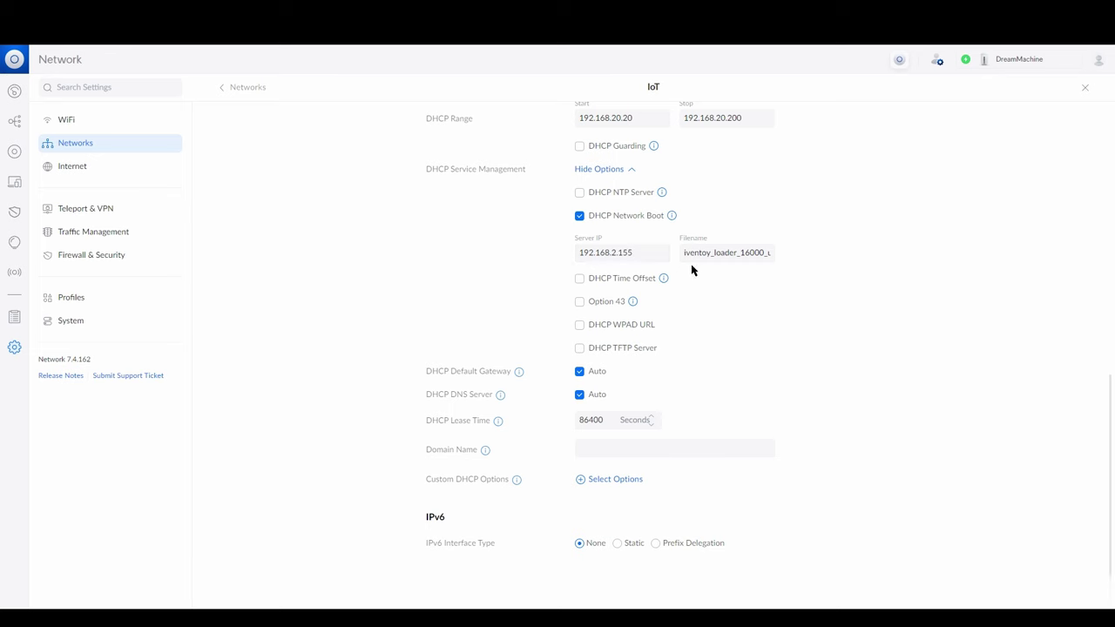
pyautogui.moveTo(683, 255); pyautogui.dragTo(761, 252)
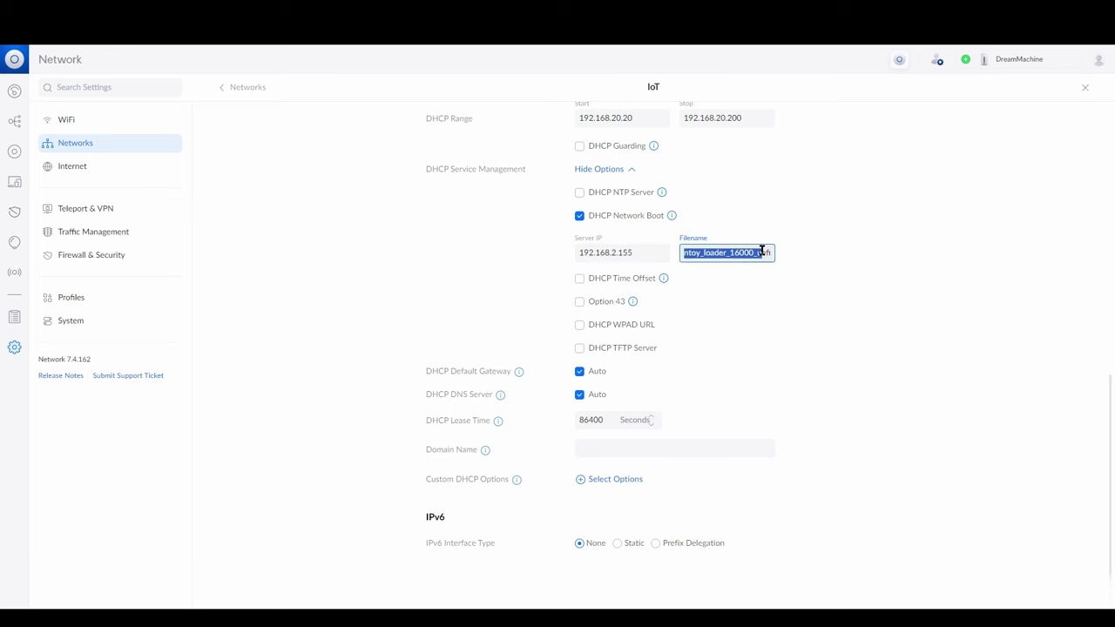
pyautogui.click(761, 251)
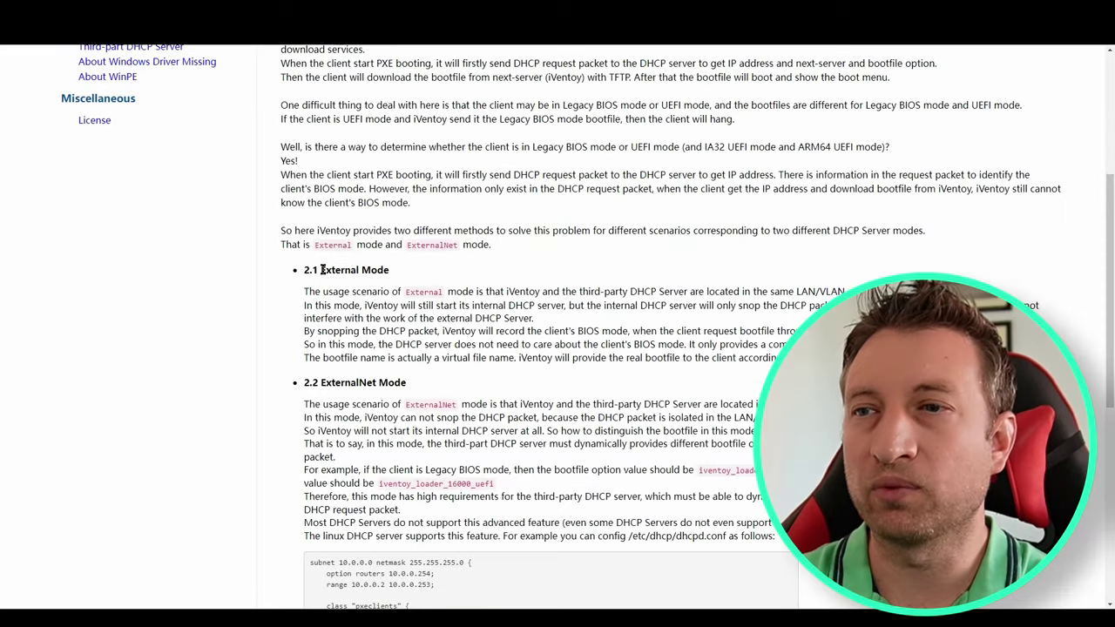
# Read the External Mode section of the iVentoy DHCP documentation, highlighting its heading and description
pyautogui.moveTo(323, 270); pyautogui.dragTo(390, 270)
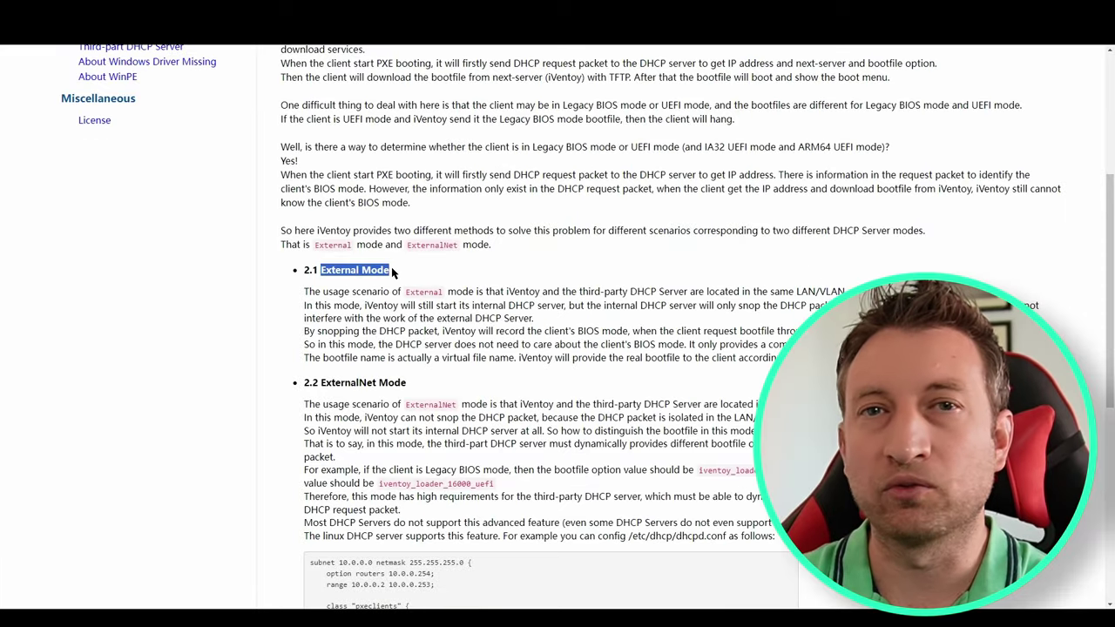
pyautogui.click(438, 274)
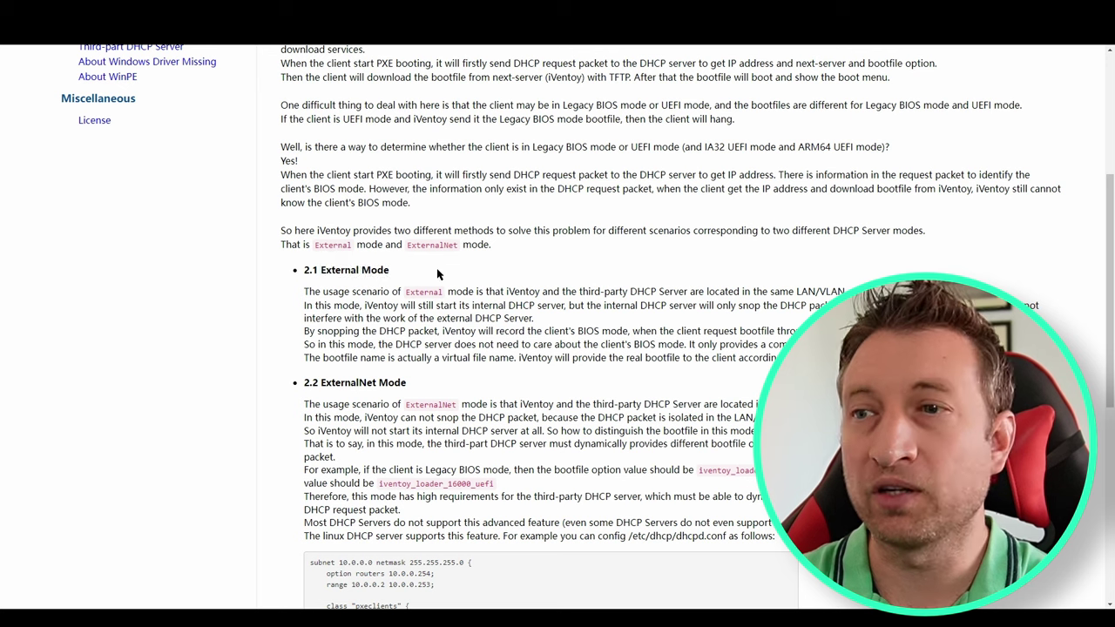
pyautogui.moveTo(488, 309); pyautogui.dragTo(552, 306)
pyautogui.click(561, 291)
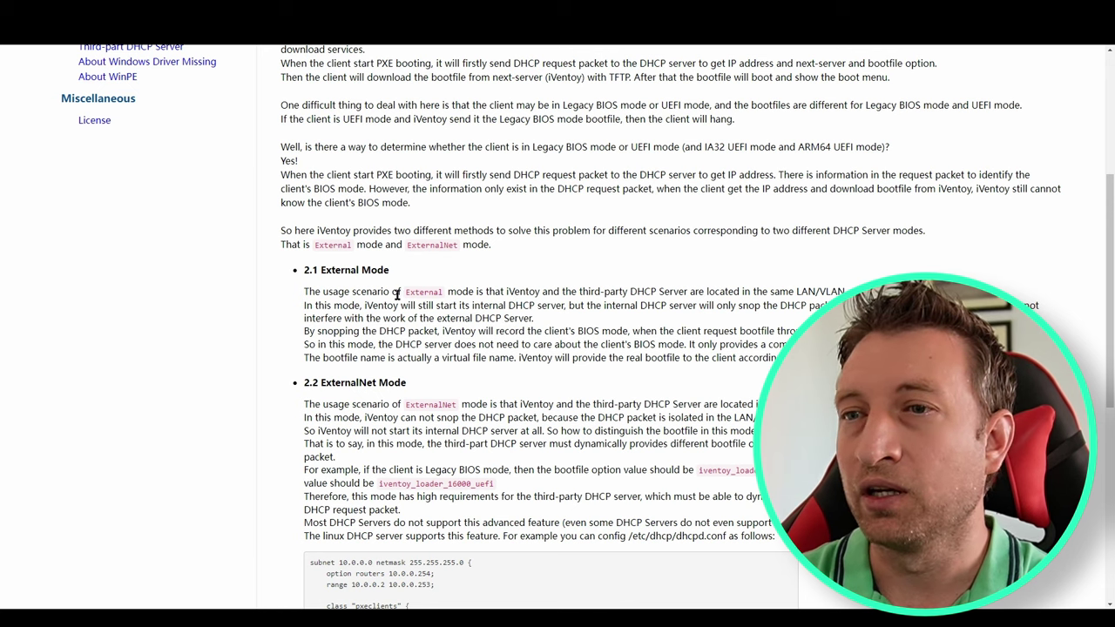
pyautogui.moveTo(321, 270); pyautogui.dragTo(394, 275)
pyautogui.click(564, 307)
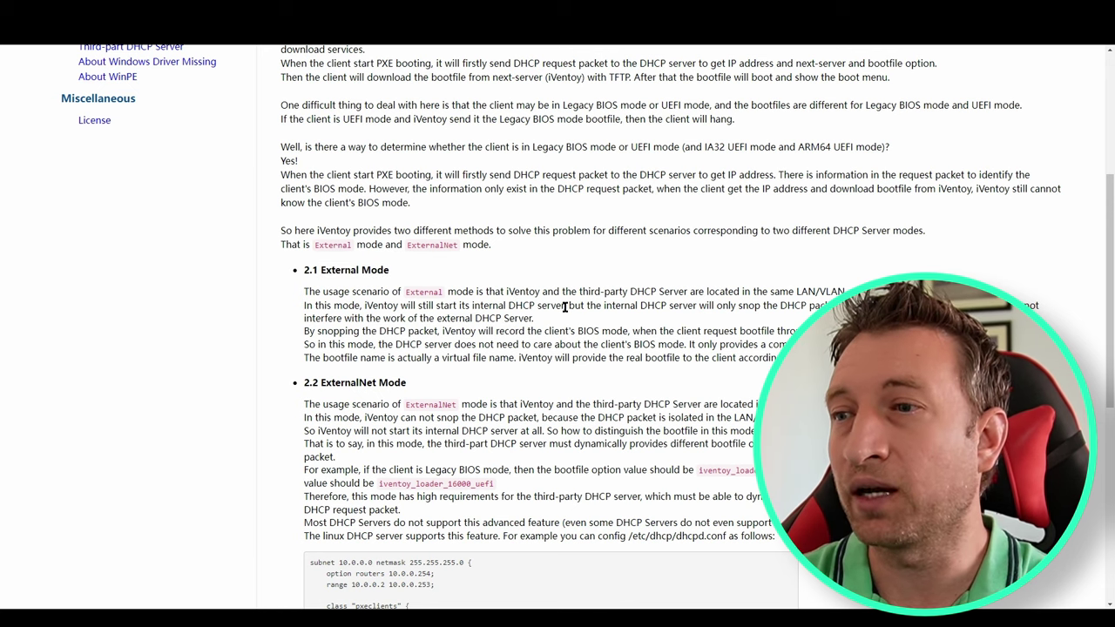
pyautogui.moveTo(548, 308); pyautogui.dragTo(550, 338)
pyautogui.click(555, 332)
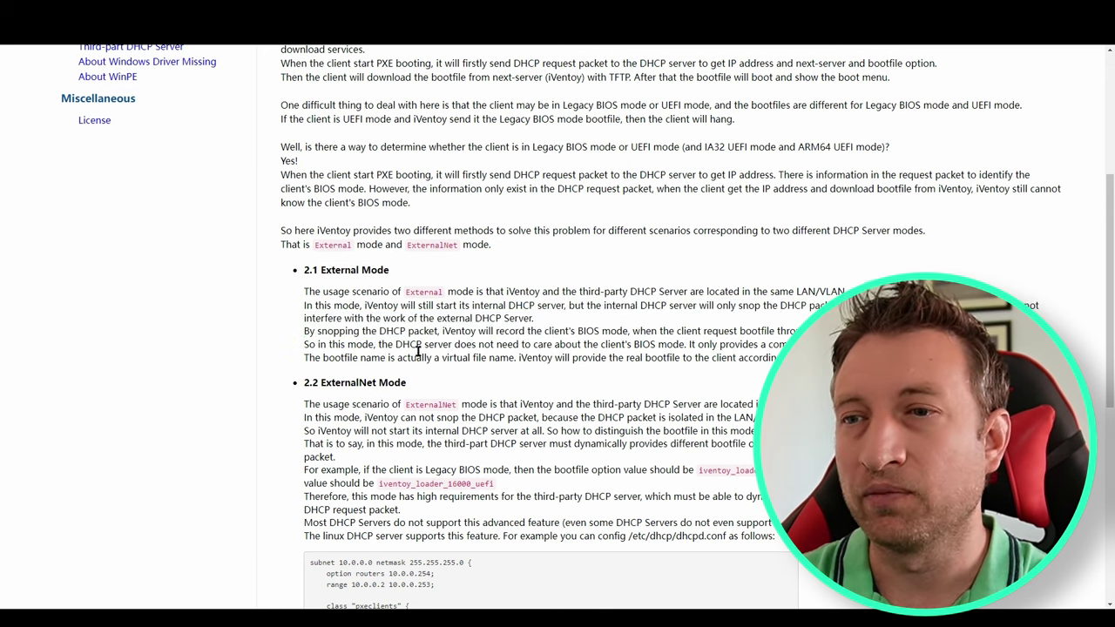
# Read the ExternalNet Mode section, highlighting the UEFI bootfile name iventoy_loader_16000_uefi, and compare it with External Mode
pyautogui.moveTo(322, 382); pyautogui.dragTo(415, 389)
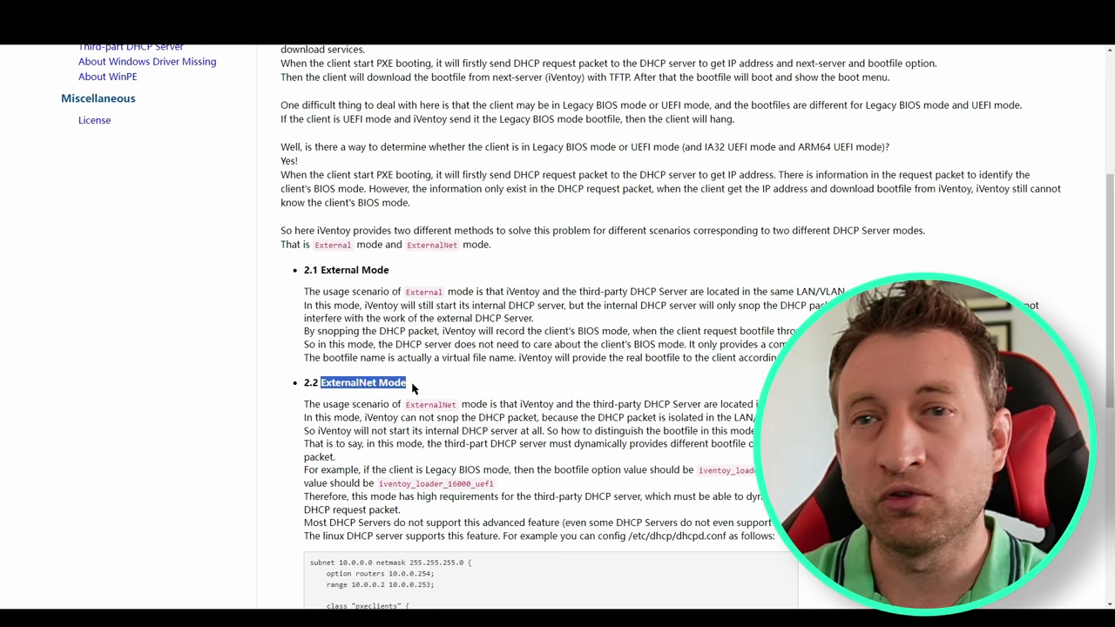
pyautogui.click(543, 372)
pyautogui.scroll(-1, 578, 386)
pyautogui.moveTo(493, 427); pyautogui.dragTo(380, 426)
pyautogui.click(503, 405)
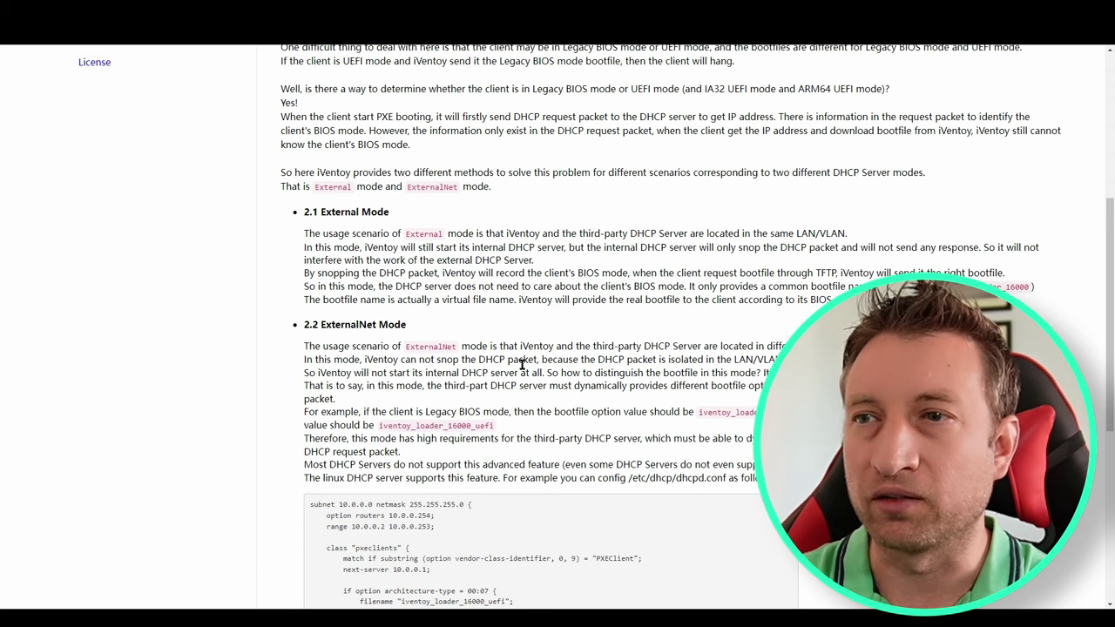
pyautogui.moveTo(475, 254); pyautogui.dragTo(503, 274)
pyautogui.click(509, 250)
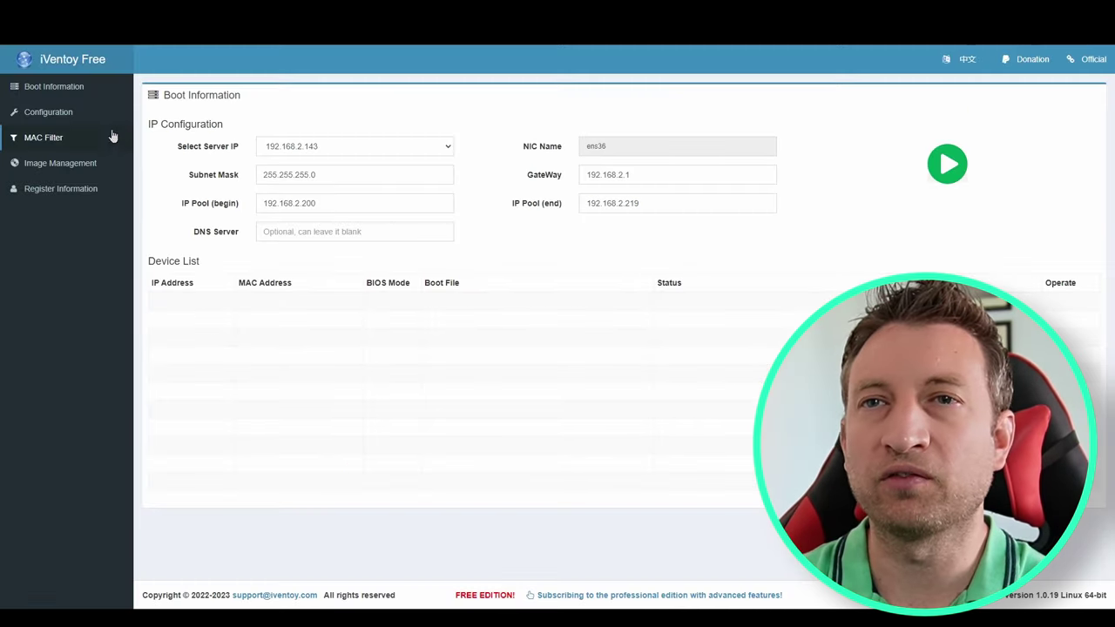
# In iVentoy's boot configuration, set the DHCP Server Mode to ExternalNet and the Boot Background Mode to CLI
pyautogui.click(83, 116)
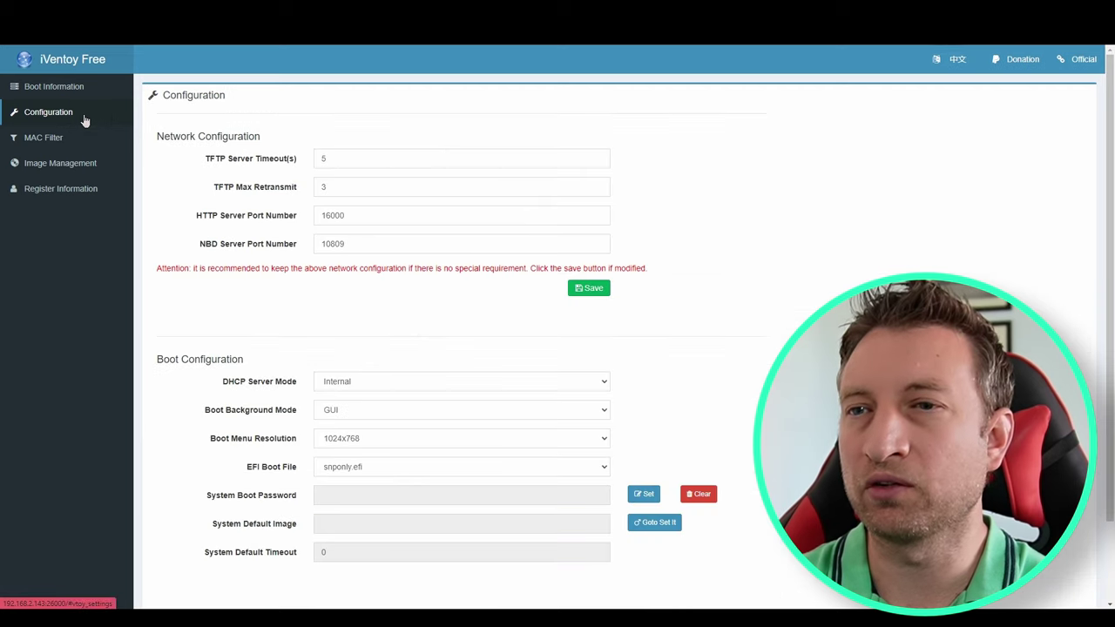
pyautogui.click(362, 385)
pyautogui.click(353, 417)
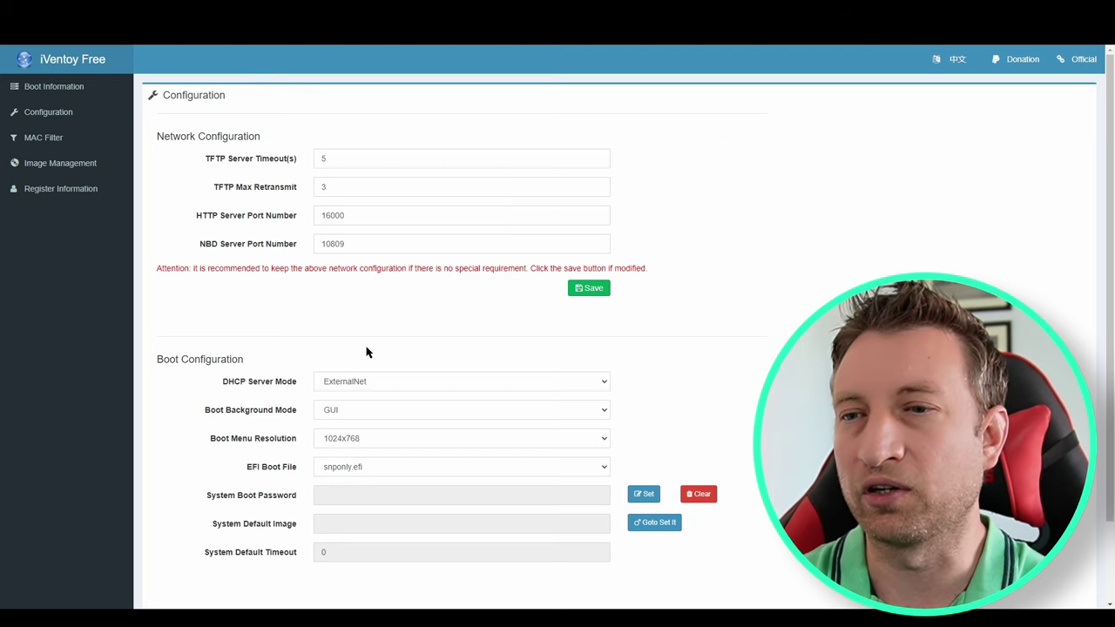
pyautogui.click(374, 411)
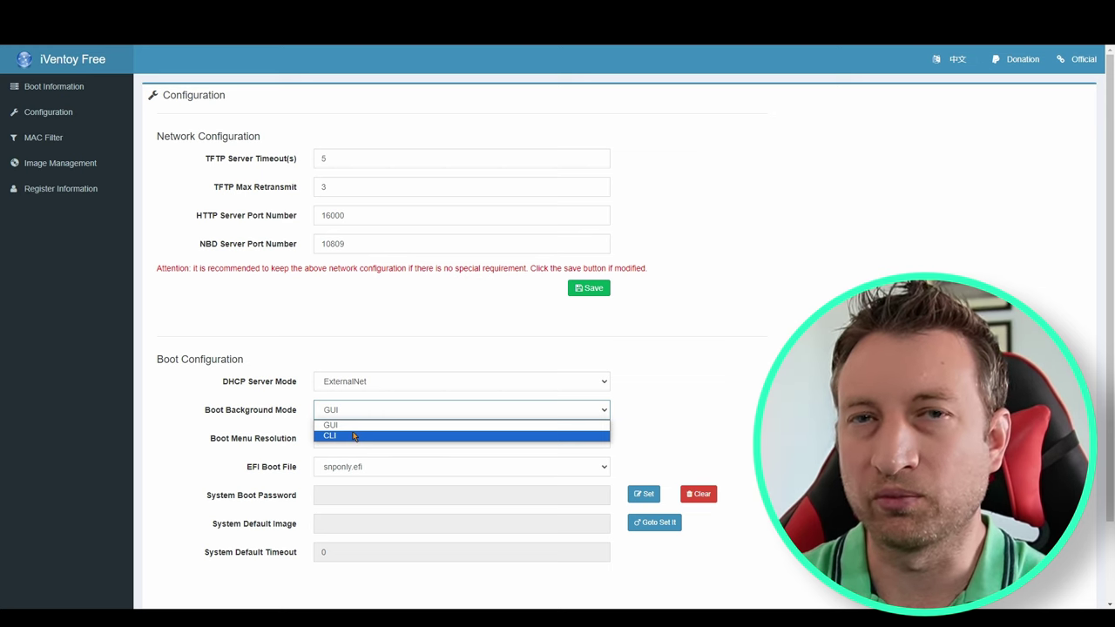
pyautogui.click(353, 435)
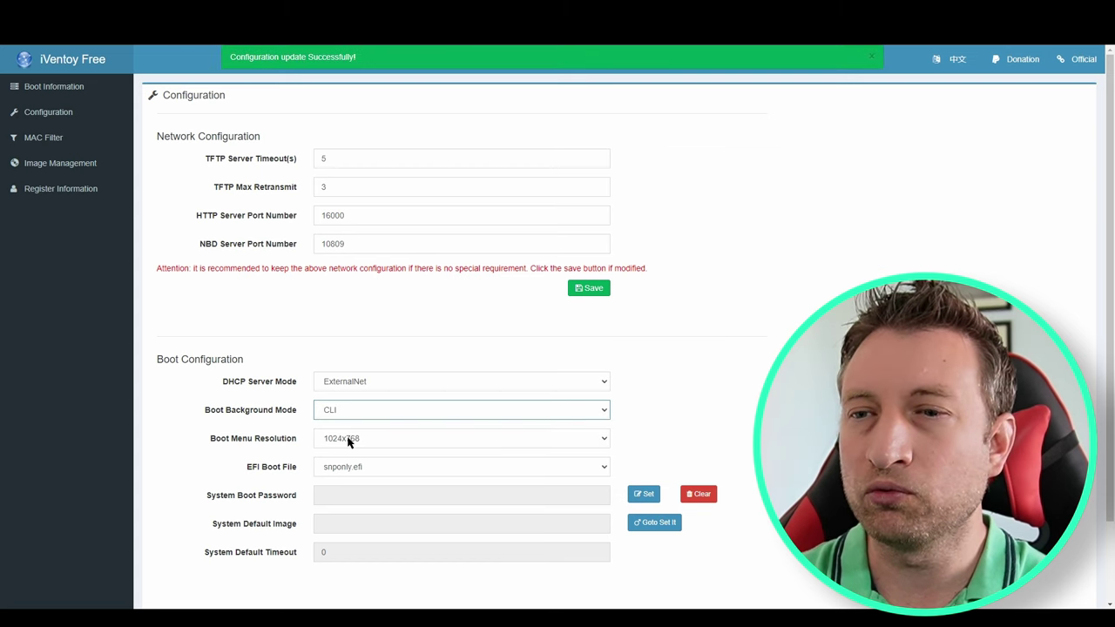
pyautogui.click(349, 439)
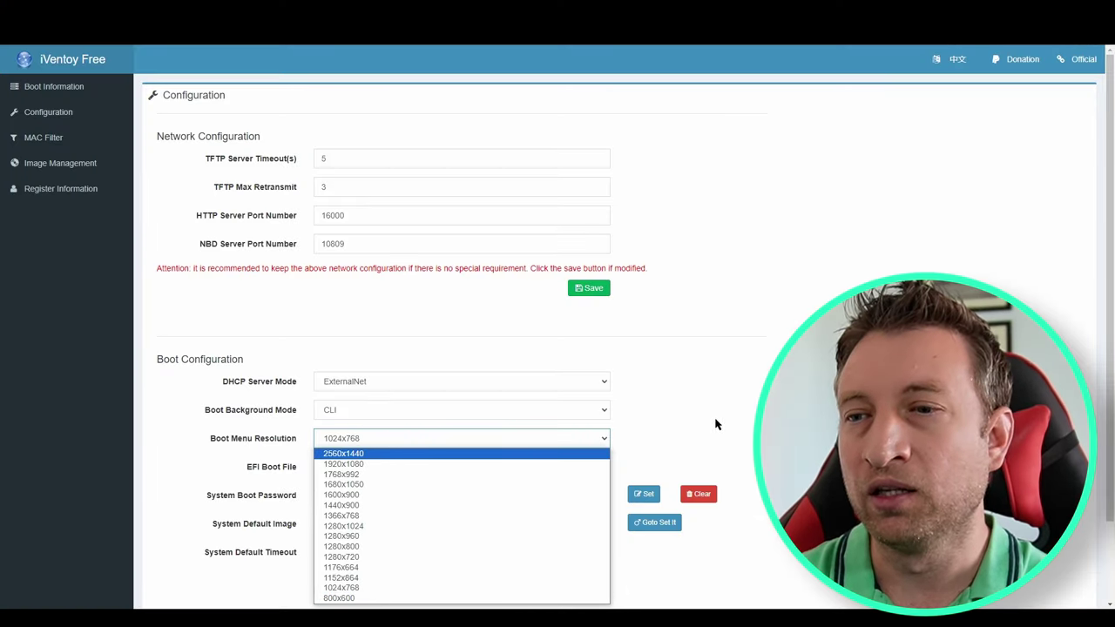
pyautogui.click(381, 426)
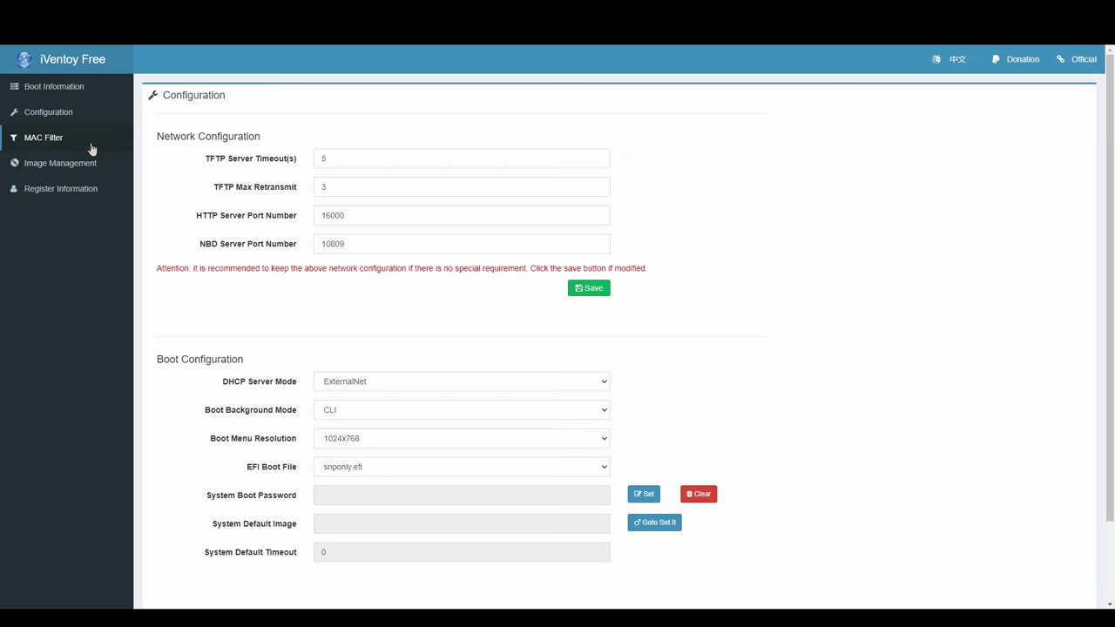
# Examine iVentoy's MAC Filter modes and address format notes, and open Image Management
pyautogui.click(88, 143)
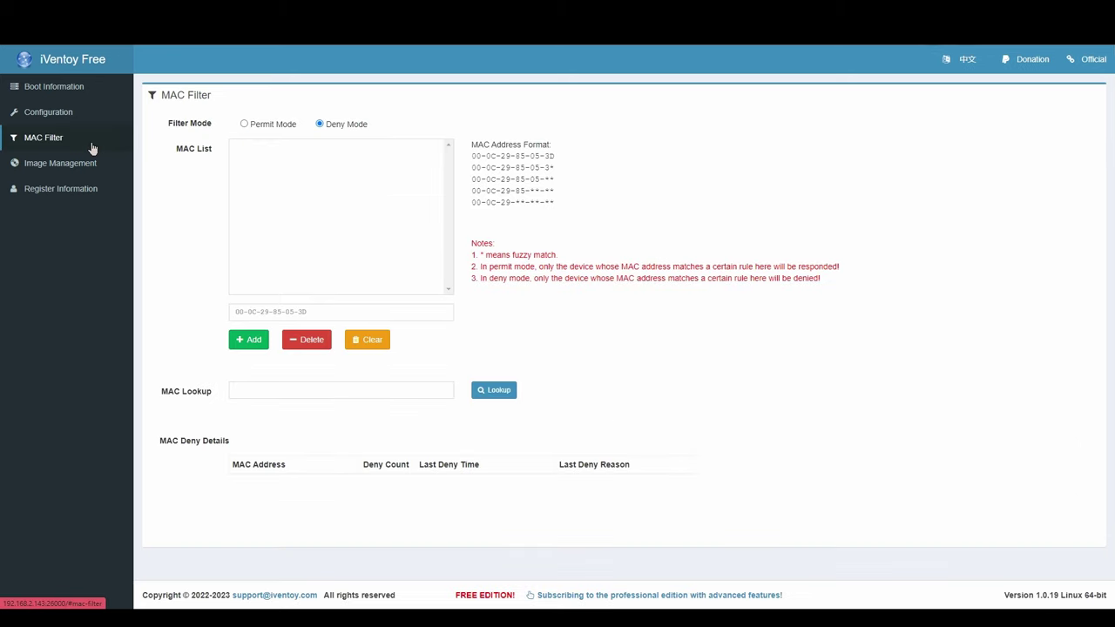
pyautogui.click(271, 173)
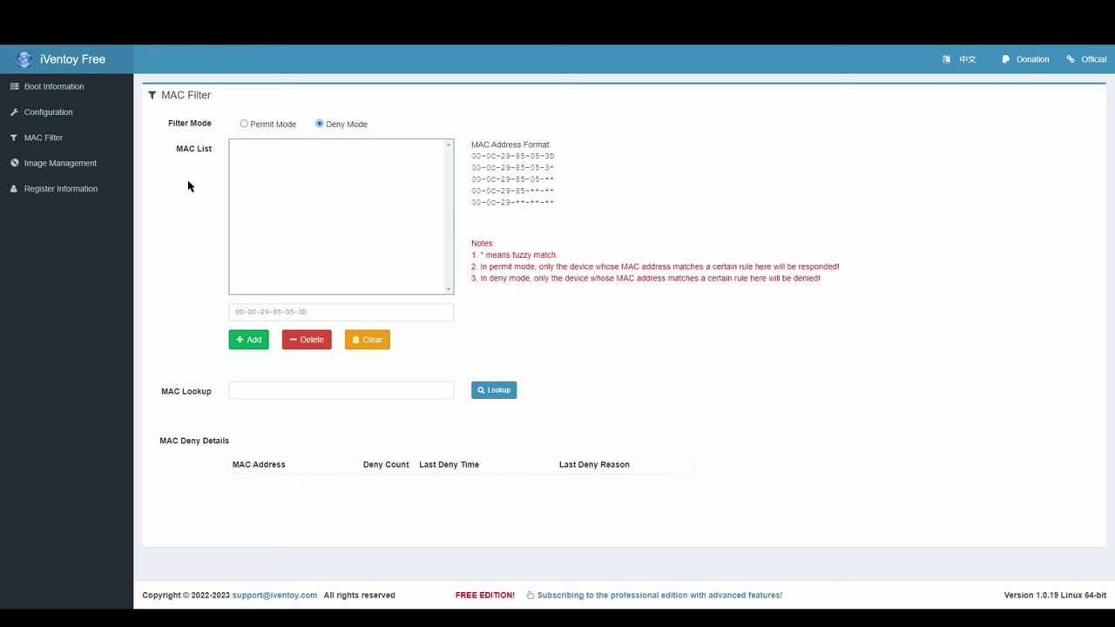
pyautogui.click(62, 167)
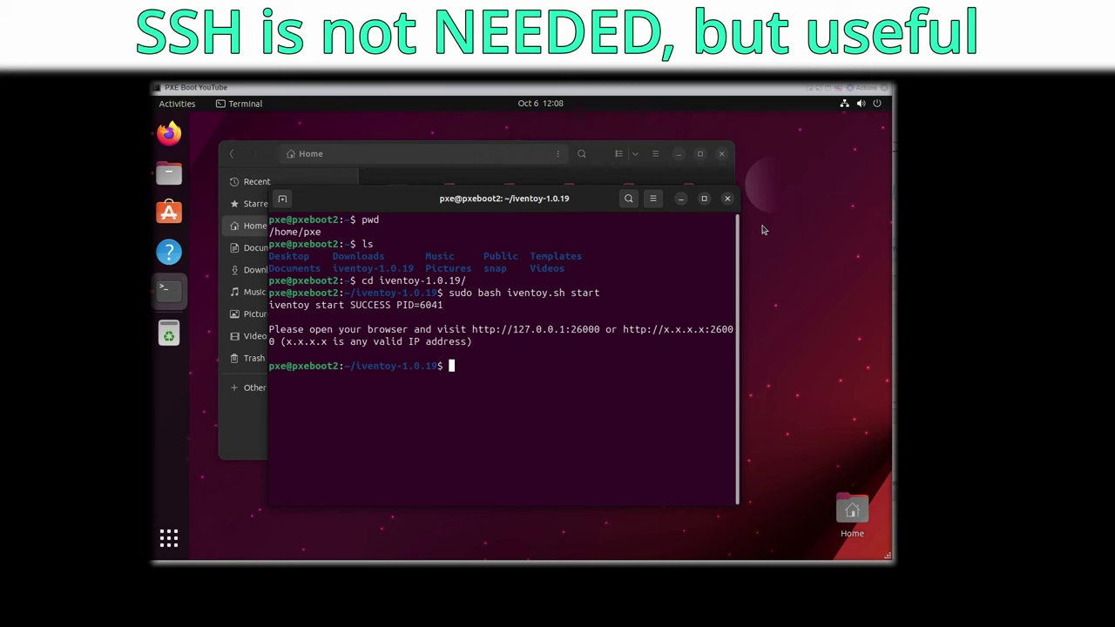
# Try ifconfig in the Ubuntu terminal, and install its package with sudo apt install net-tools, entering the sudo password
pyautogui.write('ifconfig')
pyautogui.press('Return')
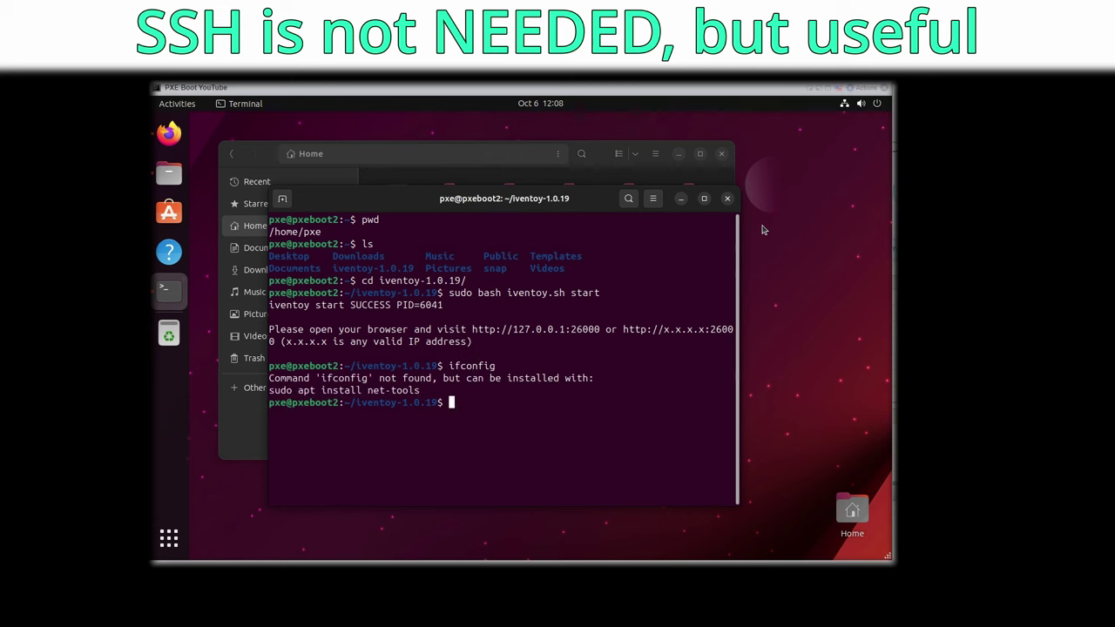
pyautogui.moveTo(424, 390); pyautogui.dragTo(276, 391)
pyautogui.rightClick(277, 391)
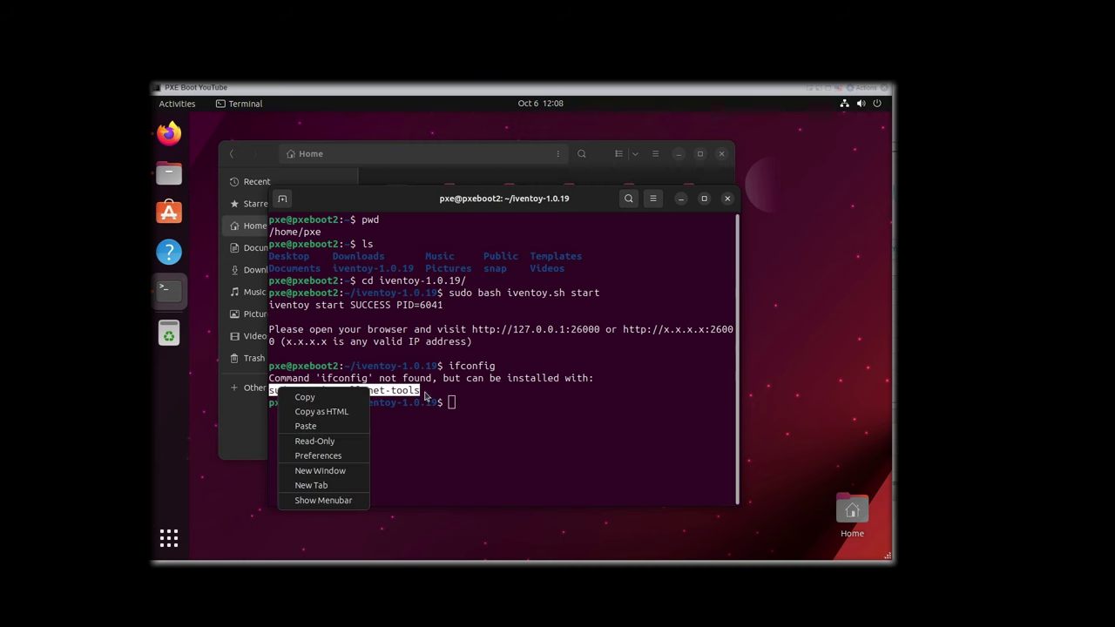
pyautogui.click(302, 395)
pyautogui.click(466, 405)
pyautogui.rightClick(466, 406)
pyautogui.click(493, 443)
pyautogui.press('Return')
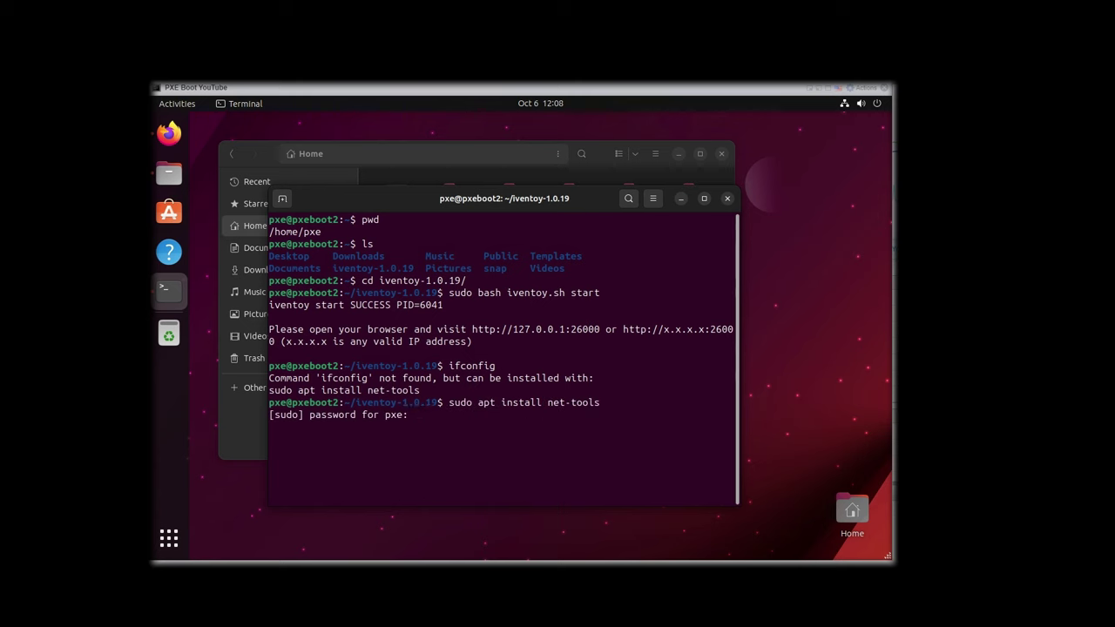
pyautogui.press('Return')
# Run ifconfig and highlight the inet IP address of the ens36 interface
pyautogui.write('ifconfig')
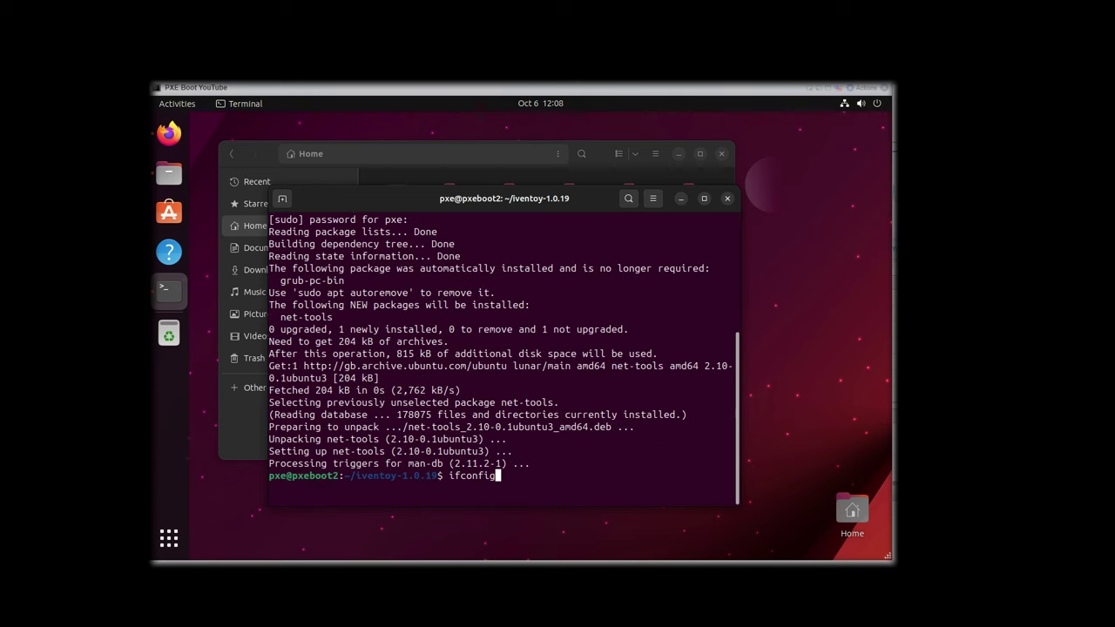
pyautogui.press('Return')
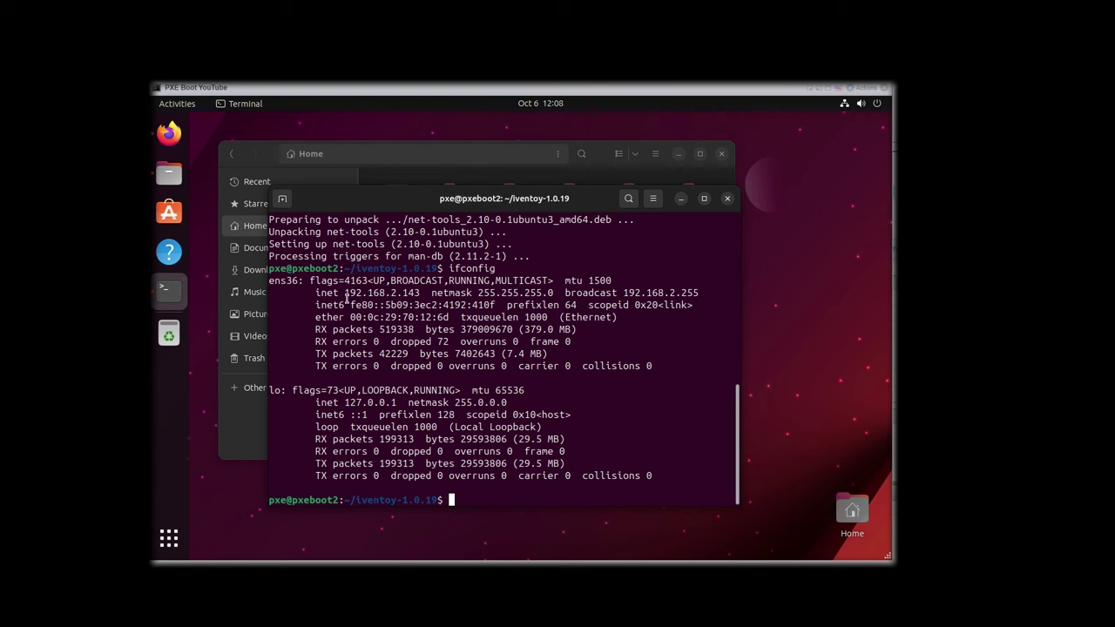
pyautogui.moveTo(344, 293); pyautogui.dragTo(417, 293)
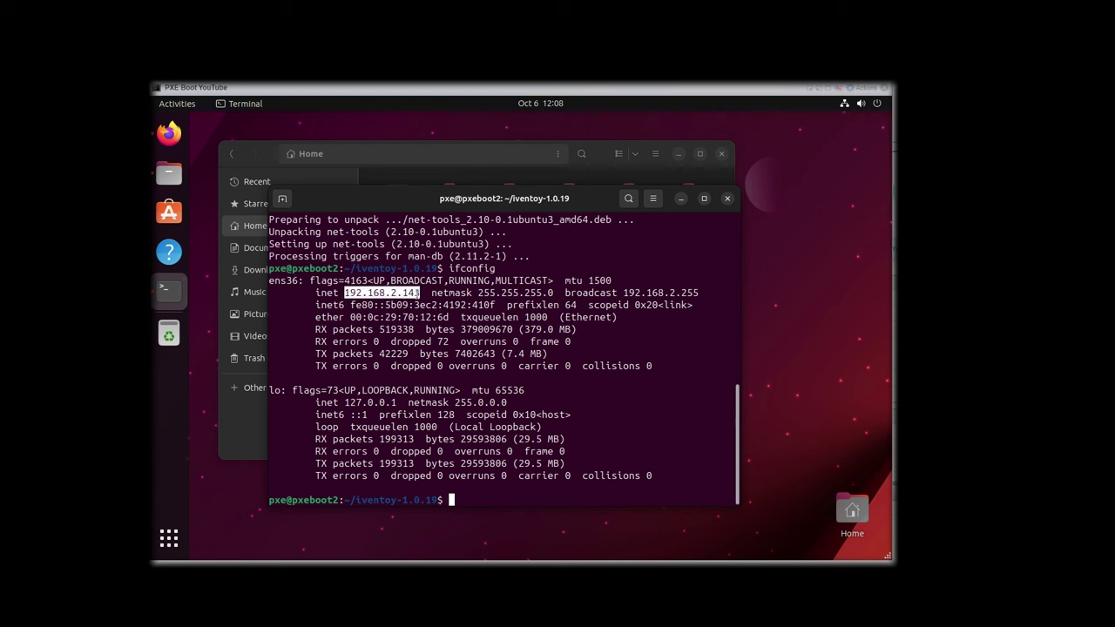
pyautogui.click(435, 320)
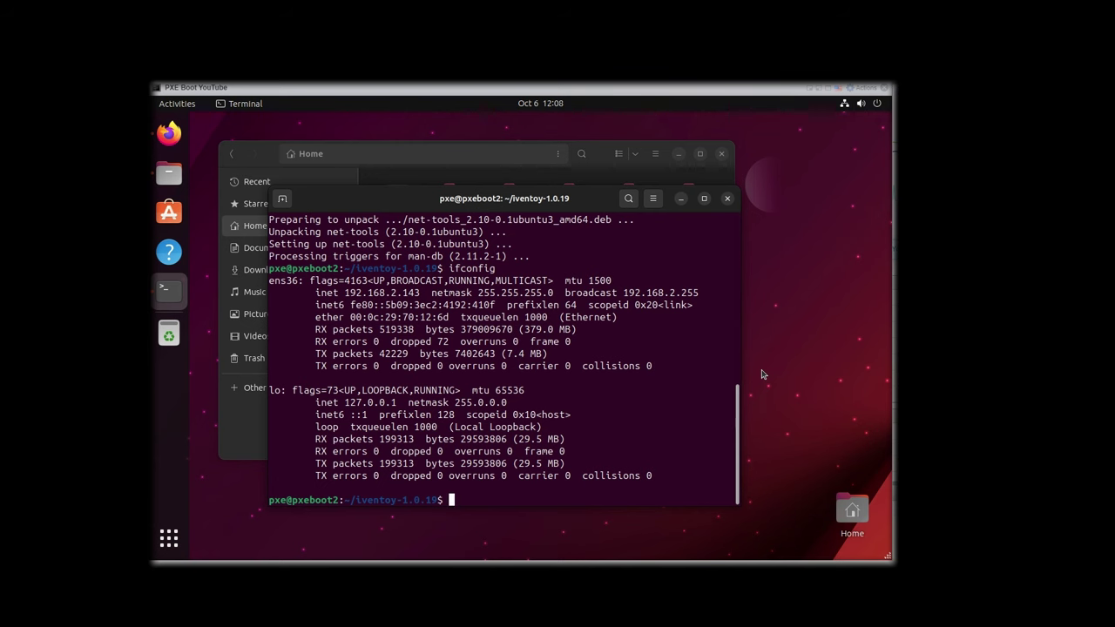
# Update the package lists with sudo apt-get update and upgrade the installed packages with sudo apt-get upgrade, answering y
pyautogui.write('sudo apt-get update')
pyautogui.press('Return')
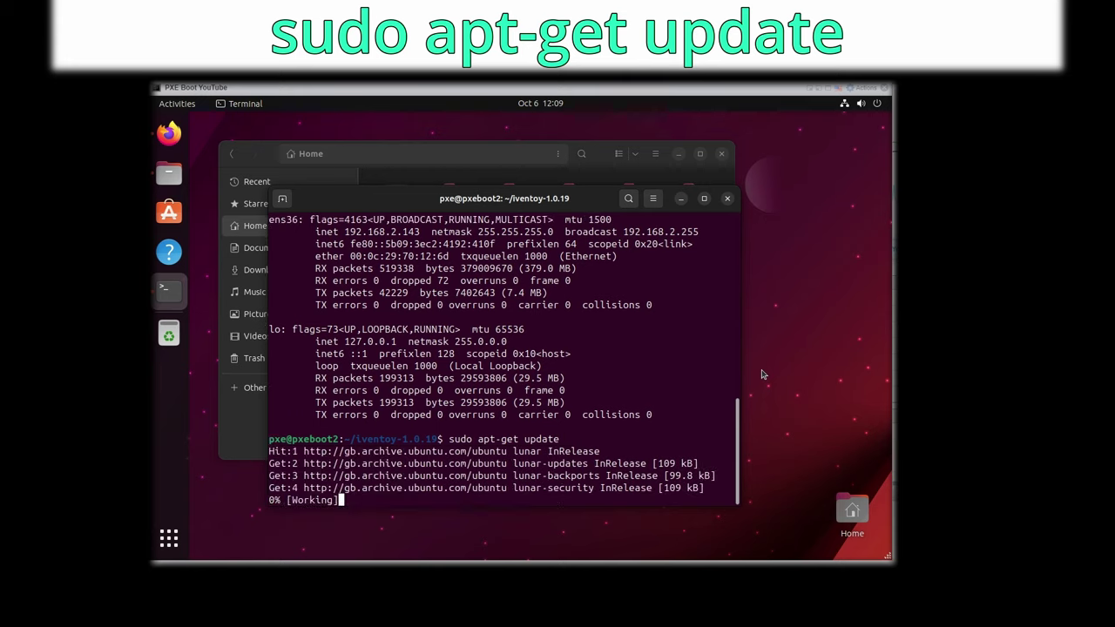
pyautogui.write('sudo apt-get upgrade')
pyautogui.press('Return')
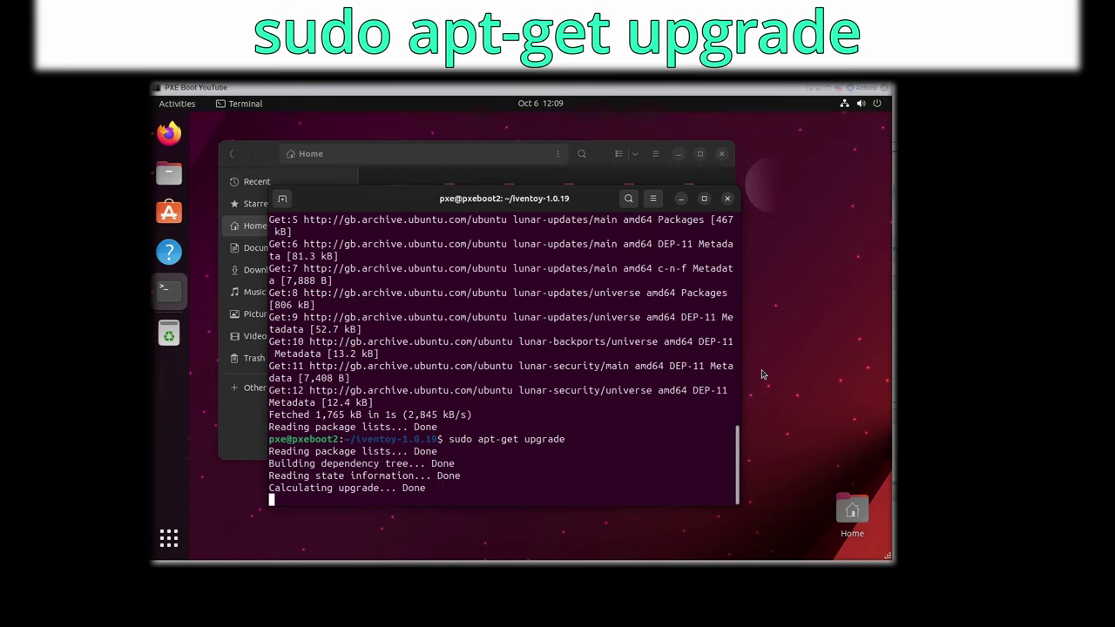
pyautogui.write('y')
pyautogui.press('Return')
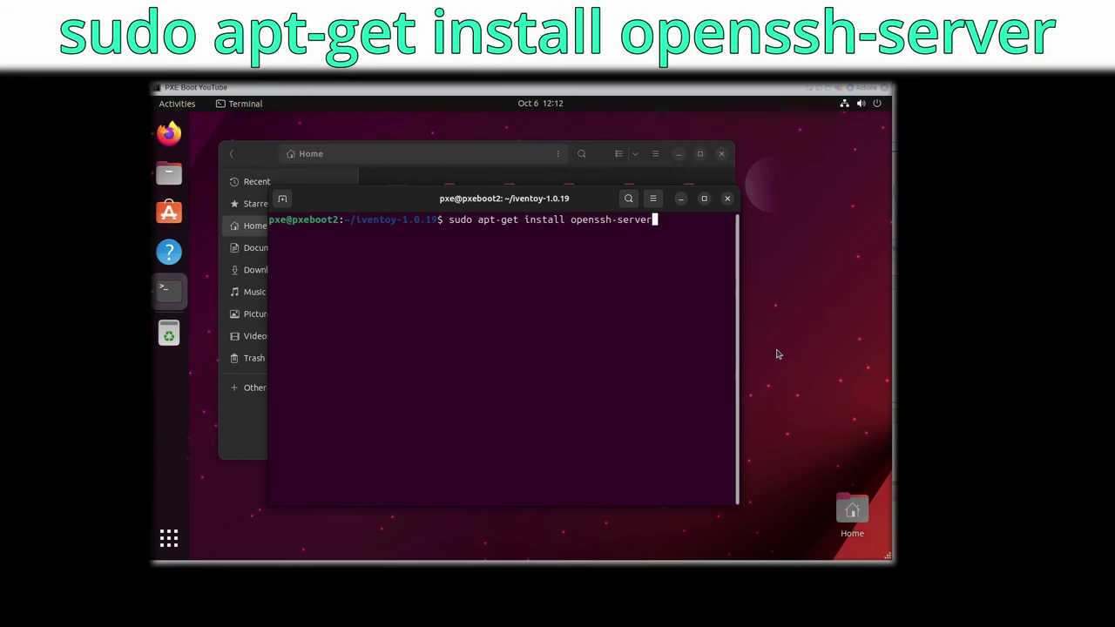
# Set up SSH access by installing openssh-server, enabling and starting the ssh service, and allowing ssh through ufw
pyautogui.press('Return')
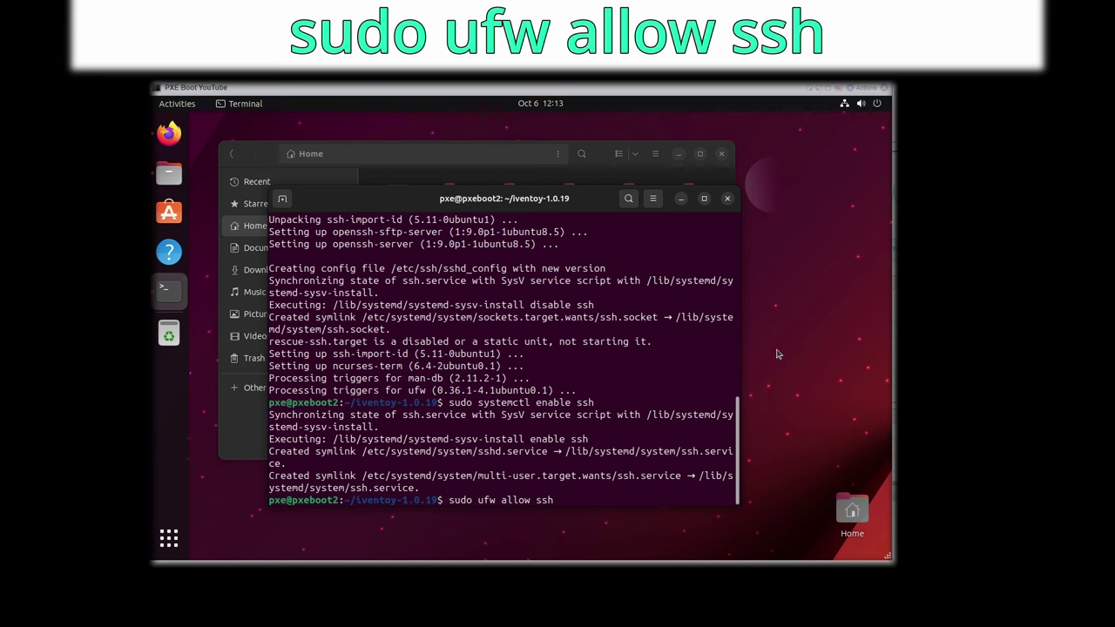
pyautogui.press('Return')
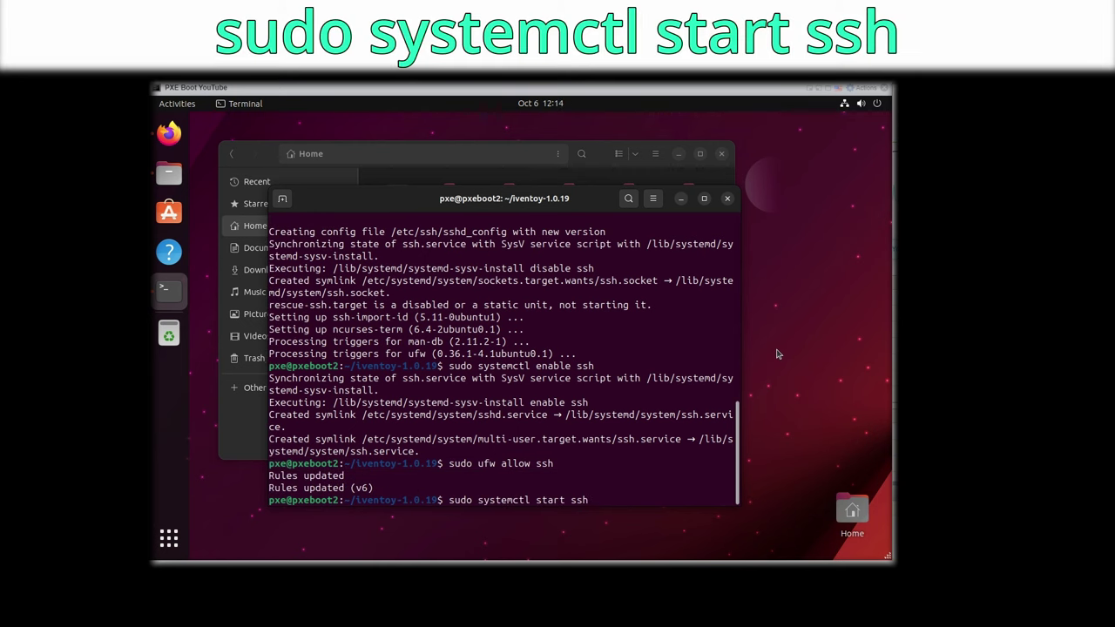
pyautogui.press('Return')
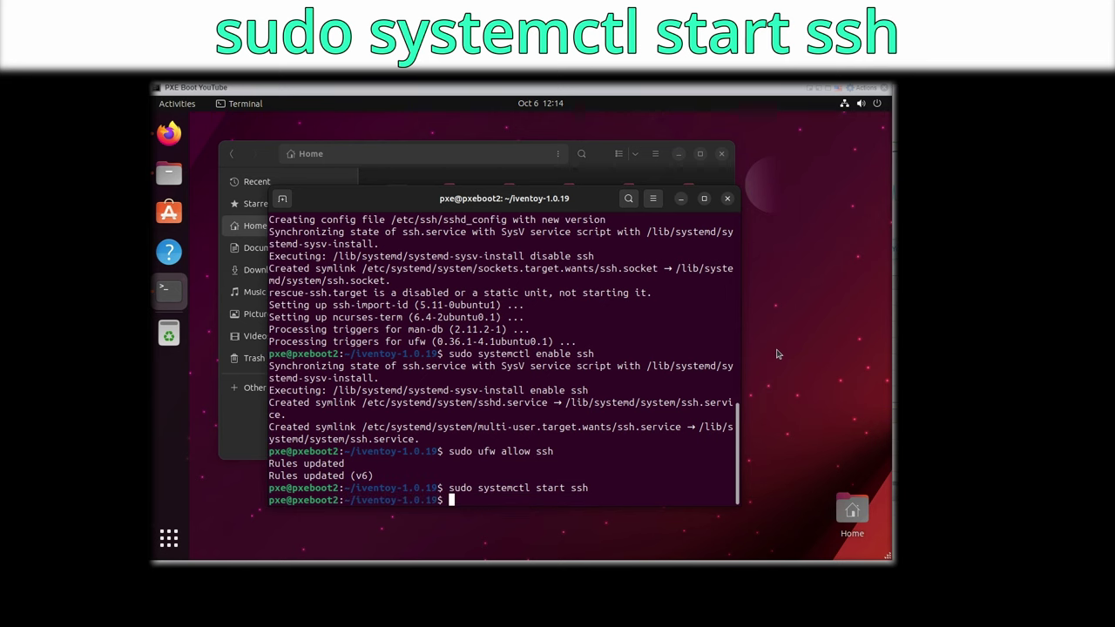